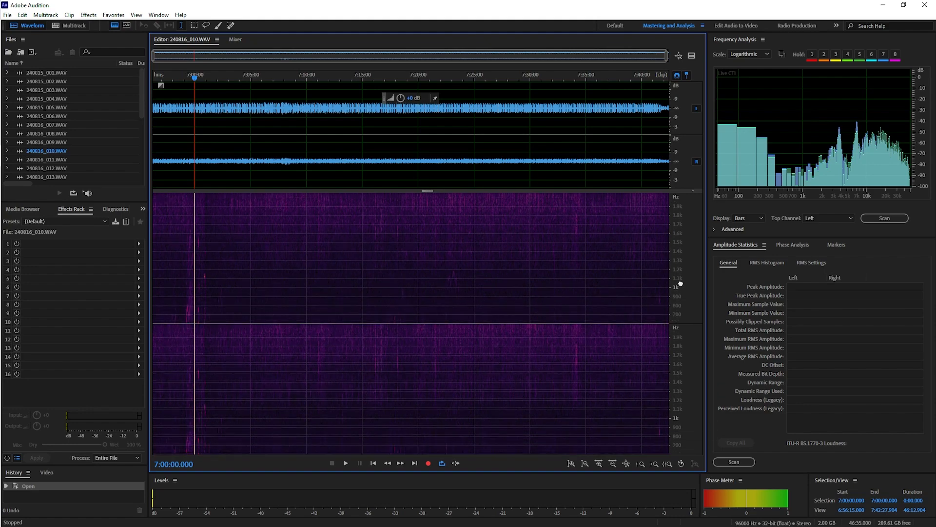
Examine the spectrogram of 240816_010.WAV across its frequency bands, from below 1 kHz up to about 19.5 kHz
drag(678, 220, 677, 297)
drag(682, 237, 681, 289)
drag(679, 243, 678, 285)
drag(676, 235, 680, 271)
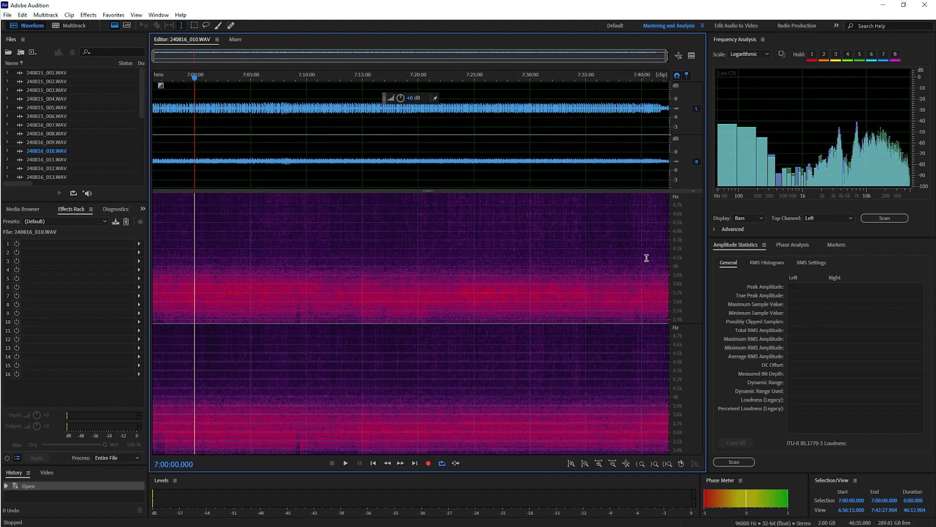
drag(678, 229, 678, 304)
drag(679, 230, 681, 302)
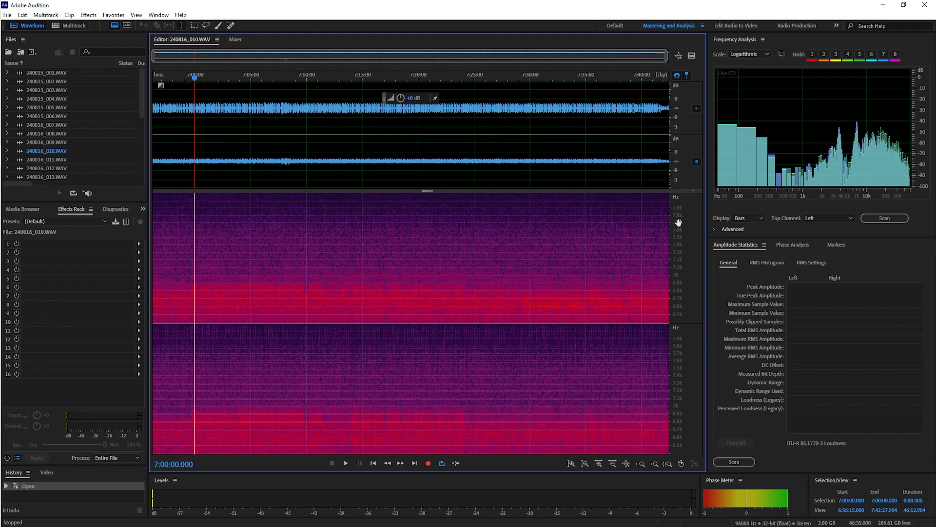
drag(678, 222, 680, 295)
drag(684, 221, 676, 293)
drag(677, 237, 670, 216)
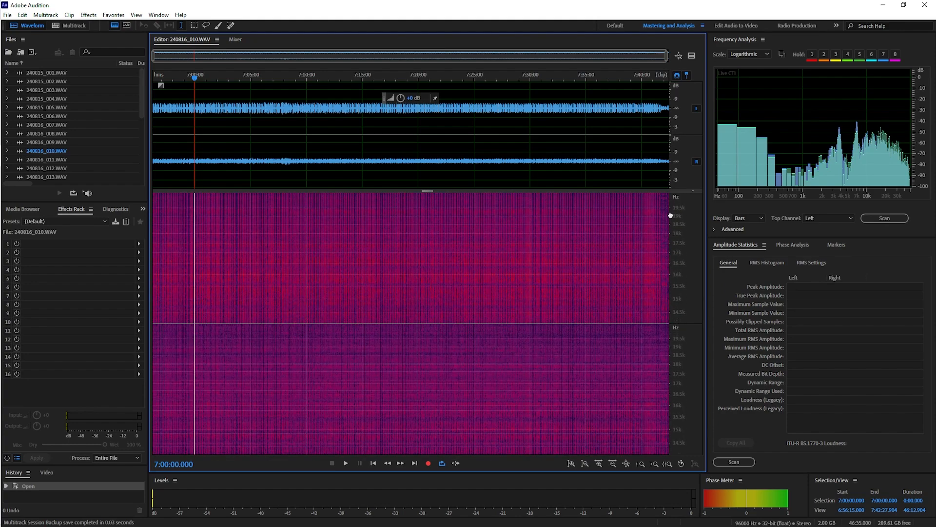
drag(680, 271, 671, 251)
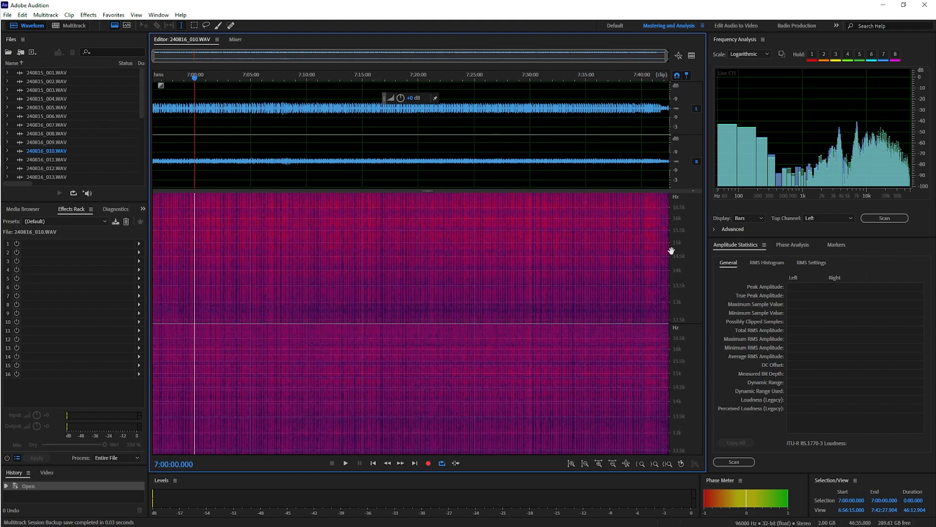
drag(682, 294, 684, 253)
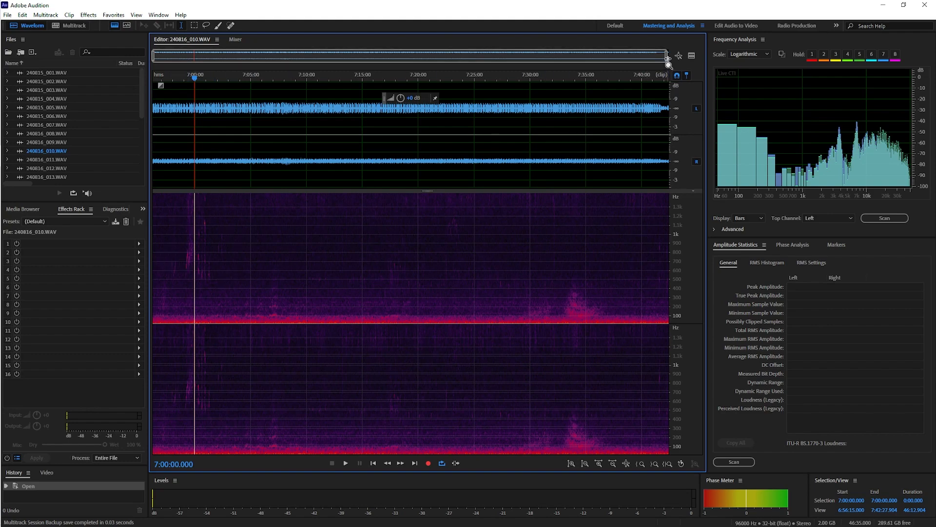
Play back the faint low-frequency call in 240816_010.WAV starting at about 6:58:03
drag(668, 56, 215, 66)
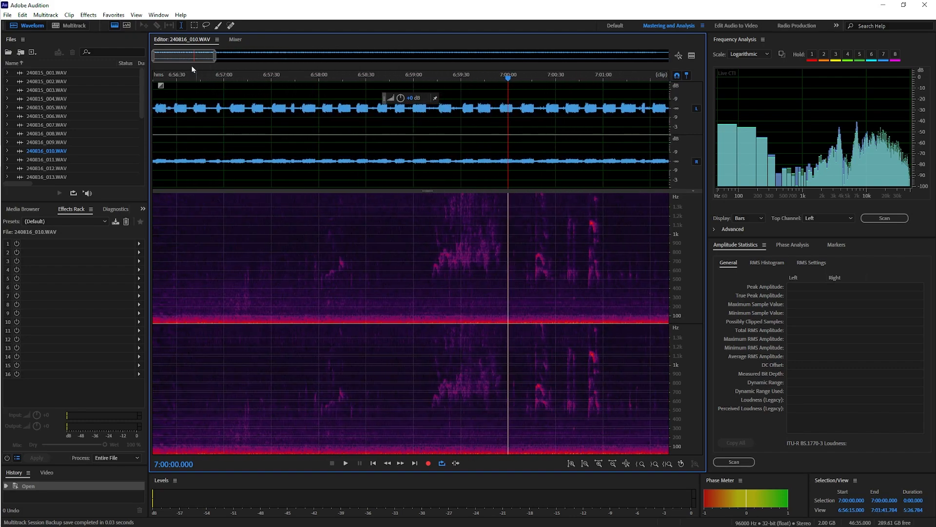
drag(152, 55, 169, 55)
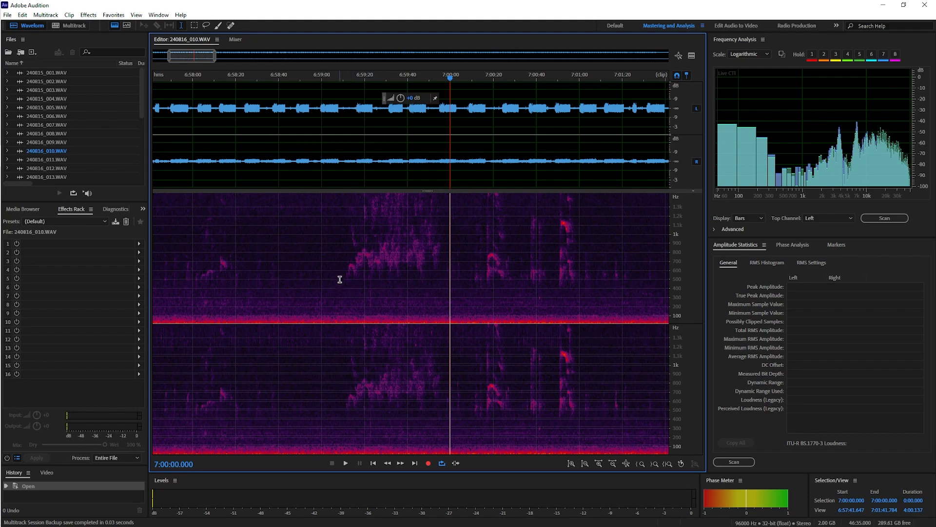
drag(171, 62, 205, 58)
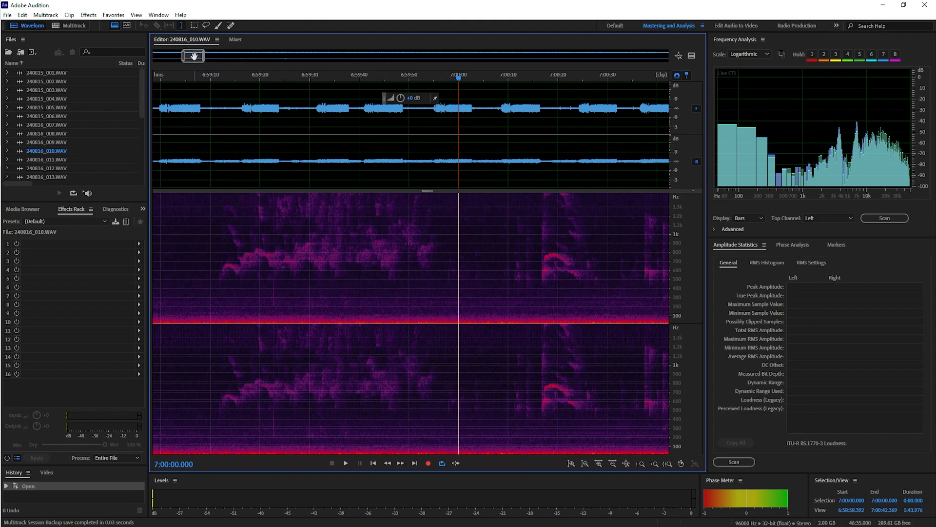
drag(192, 58, 176, 58)
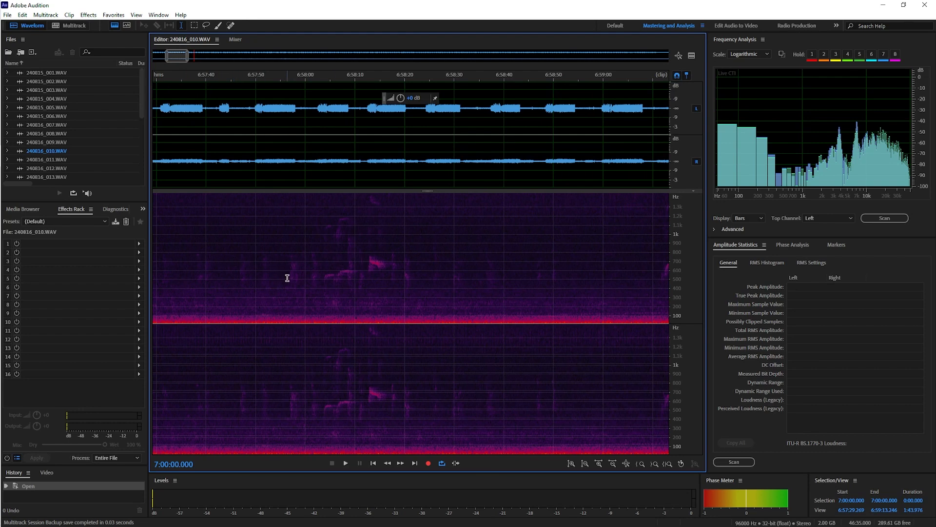
click(322, 282)
key(space)
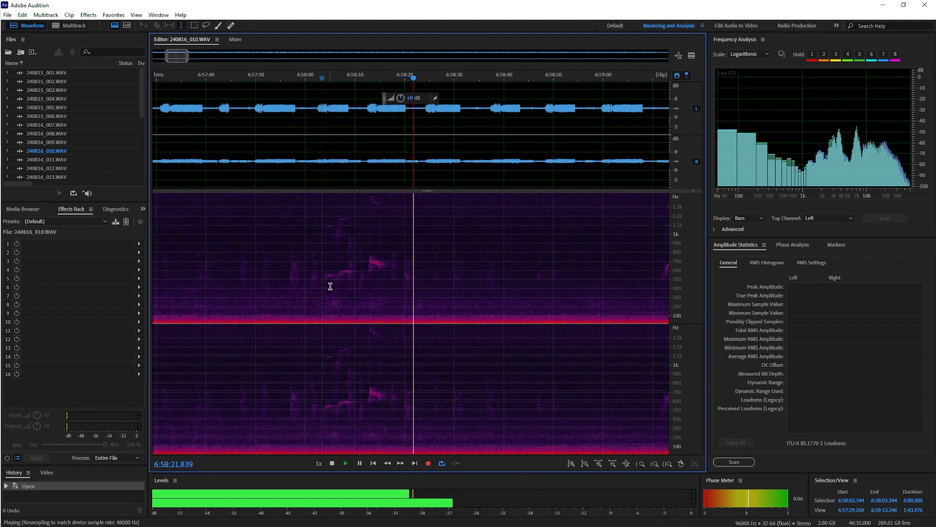
key(space)
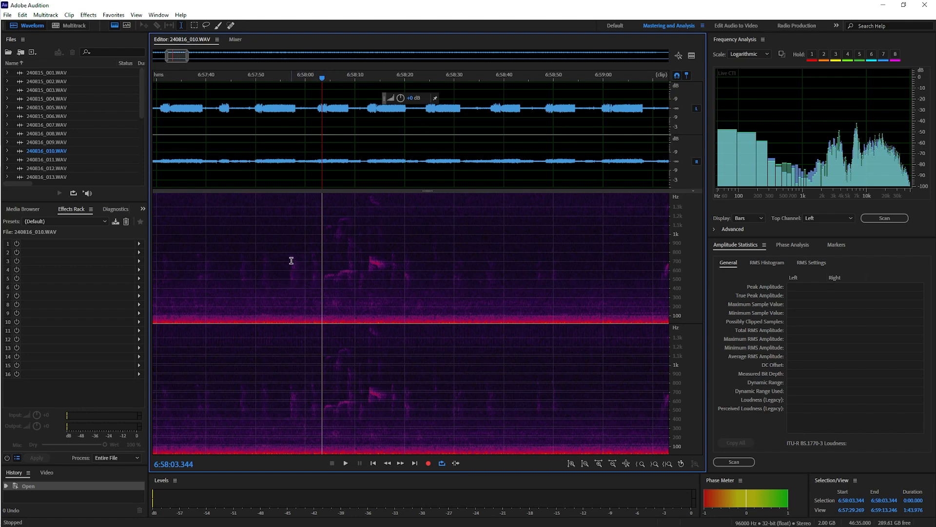
Play short passages of the recording from about 6:57:57 and again from about 6:58:03 to compare their sounds
click(290, 283)
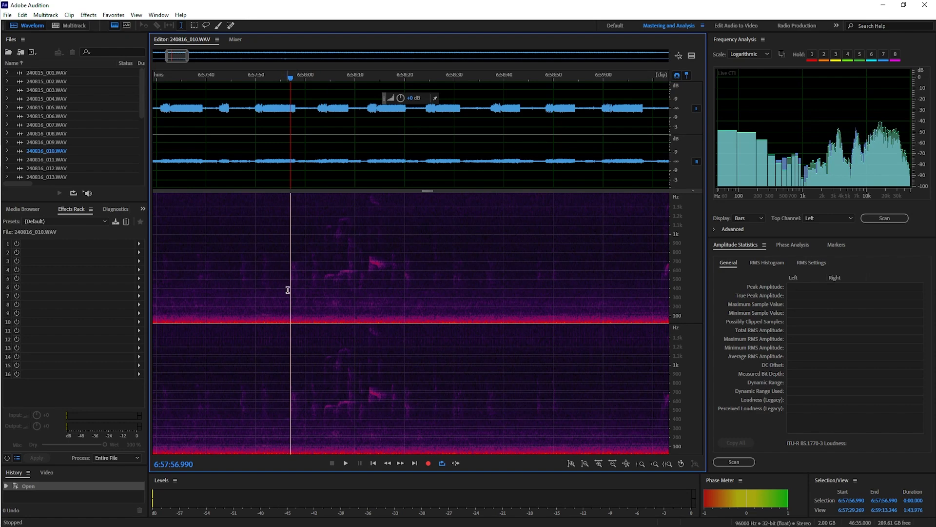
key(space)
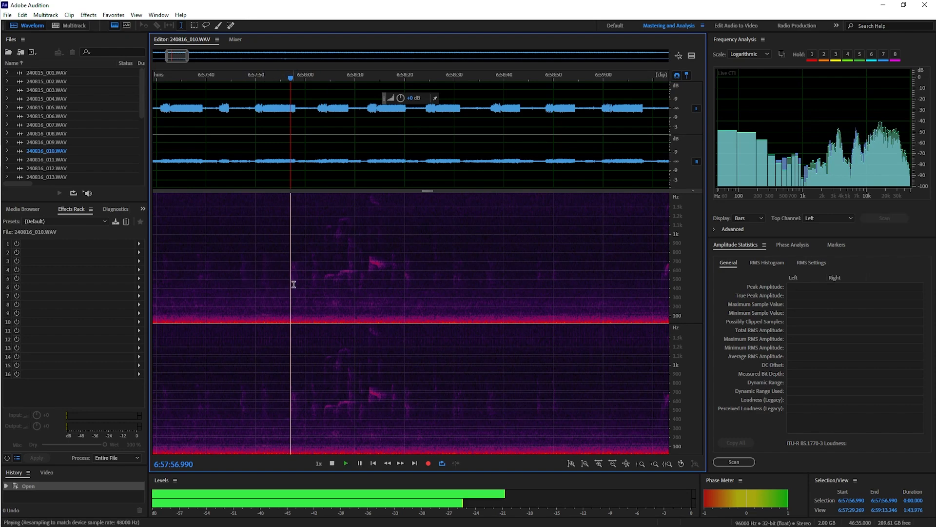
key(space)
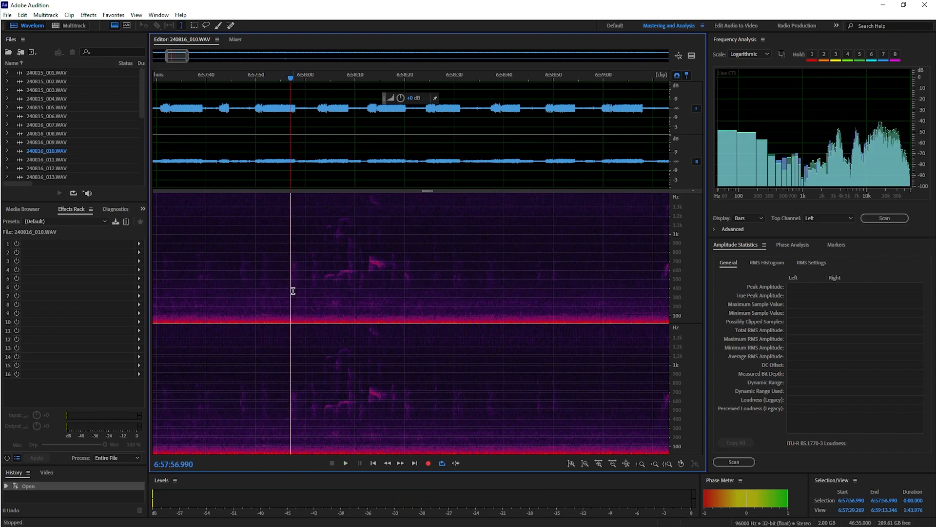
key(space)
key(space)
click(323, 280)
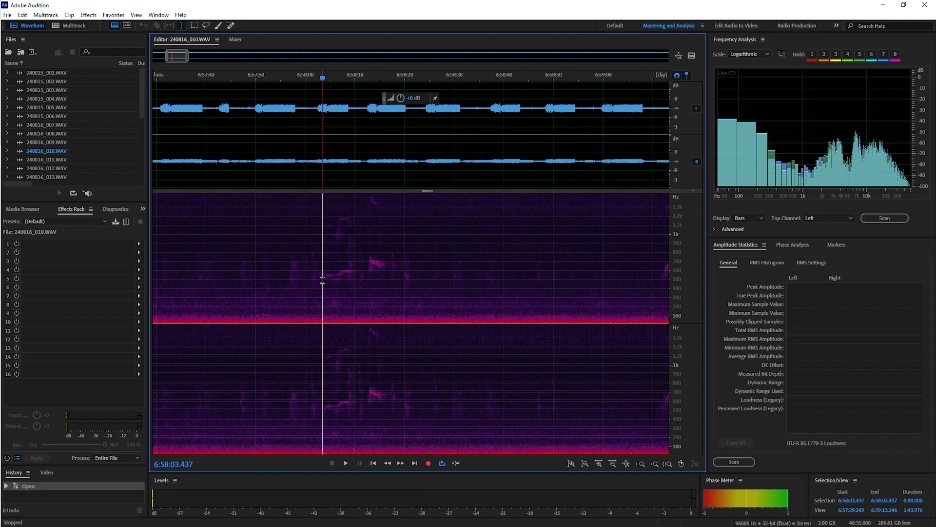
key(space)
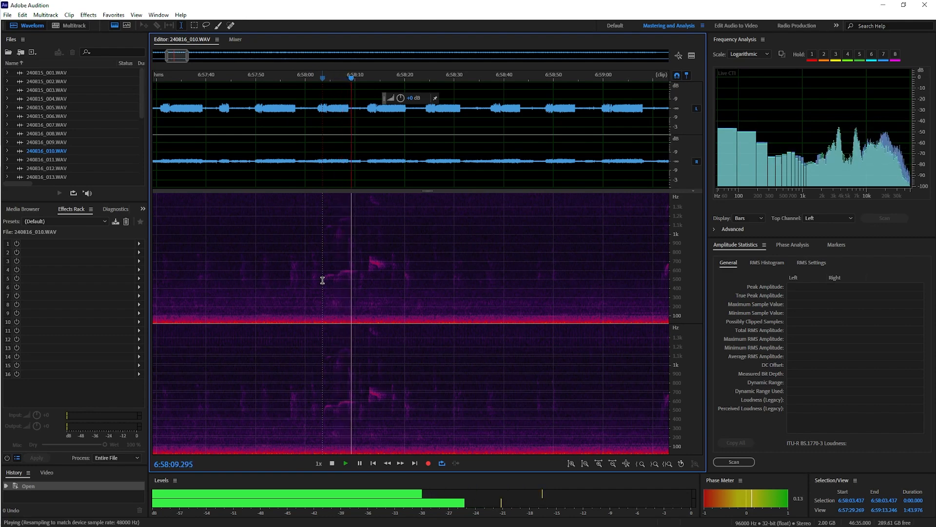
key(space)
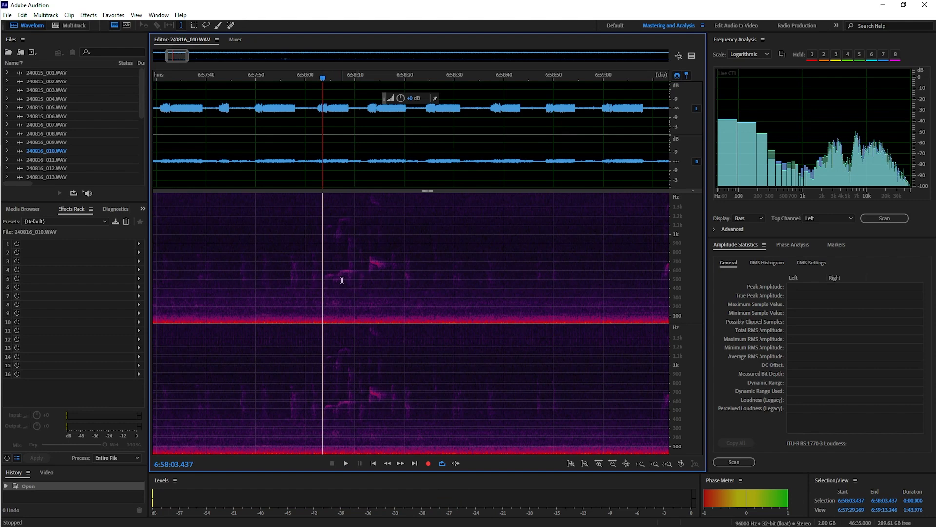
Select the call from about 6:58:03.4 to 6:58:11.1 and show that range in the Tutorial.sesx multitrack session
drag(323, 285, 360, 288)
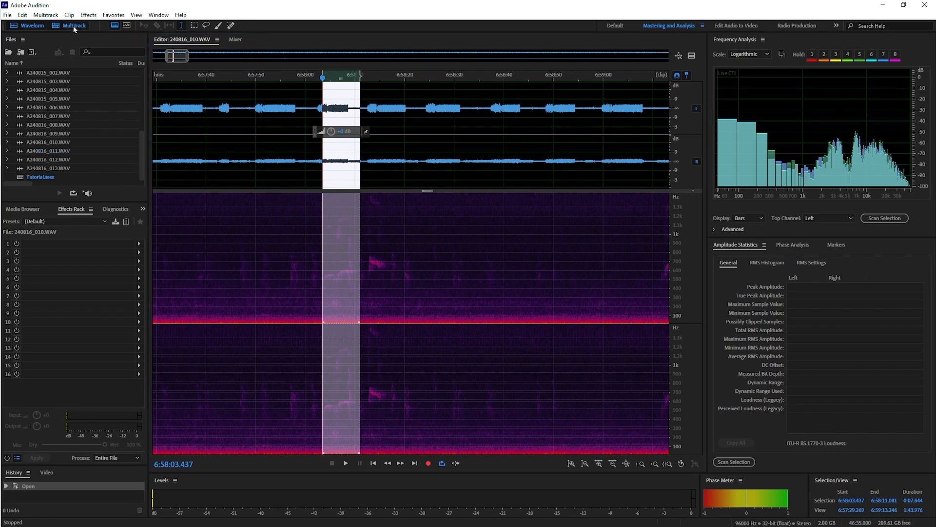
click(74, 25)
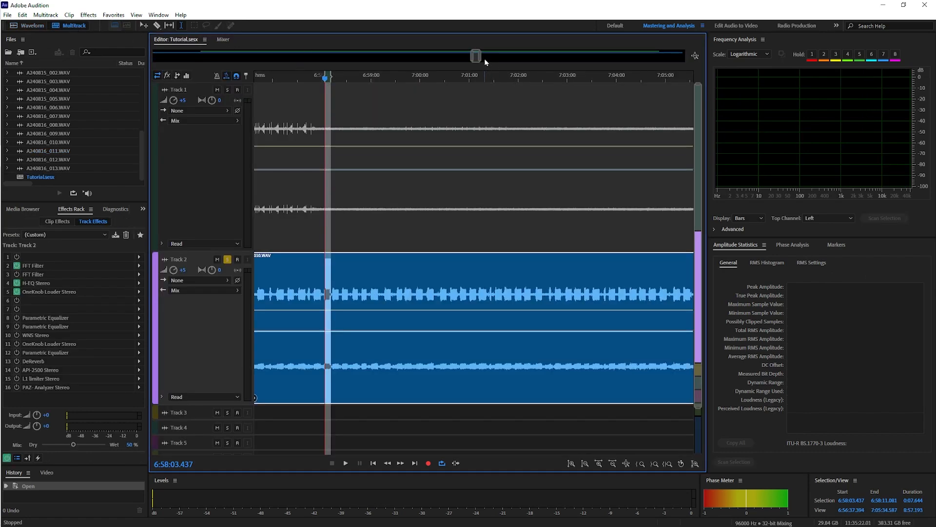
scroll(480, 60, up, 5)
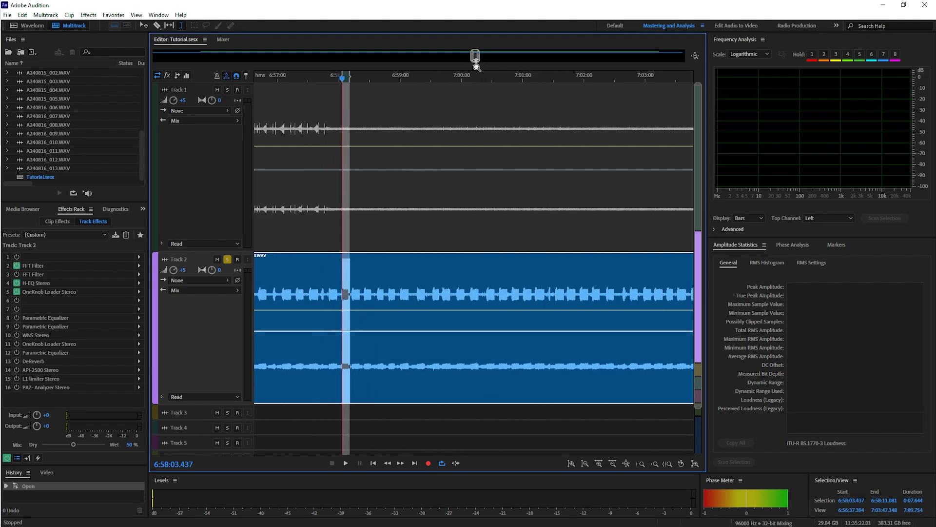
scroll(474, 60, up, 2)
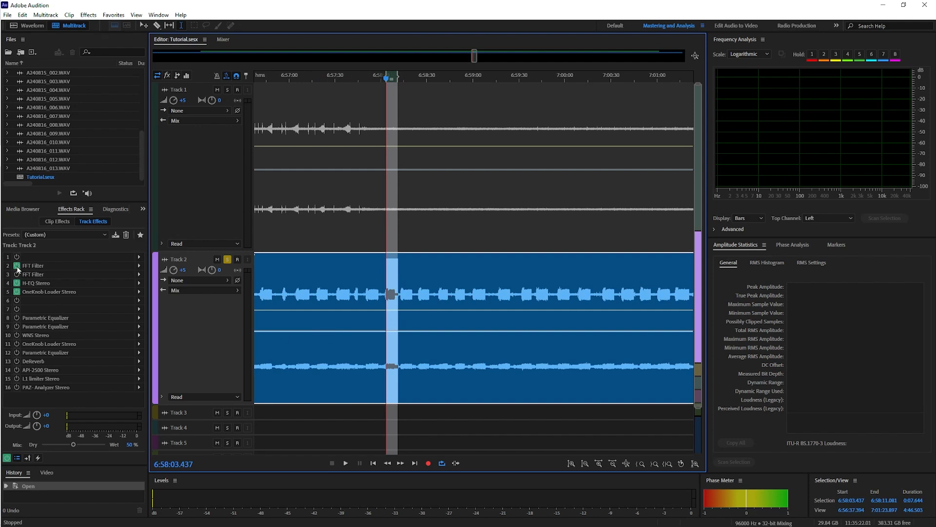
Switch off the OneKnob Louder Stereo, H-EQ Stereo and slot 2 FFT Filter effects on Track 2
click(17, 291)
click(16, 282)
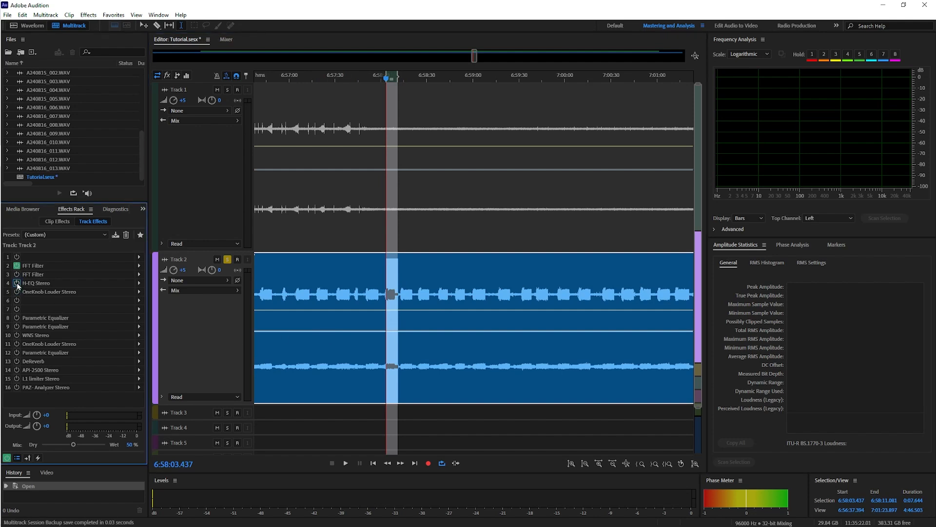
click(17, 266)
Open Track 2's H-EQ Stereo, set its high-pass to 43 Hz and low-pass to 5625 Hz, and enable the effect
click(139, 283)
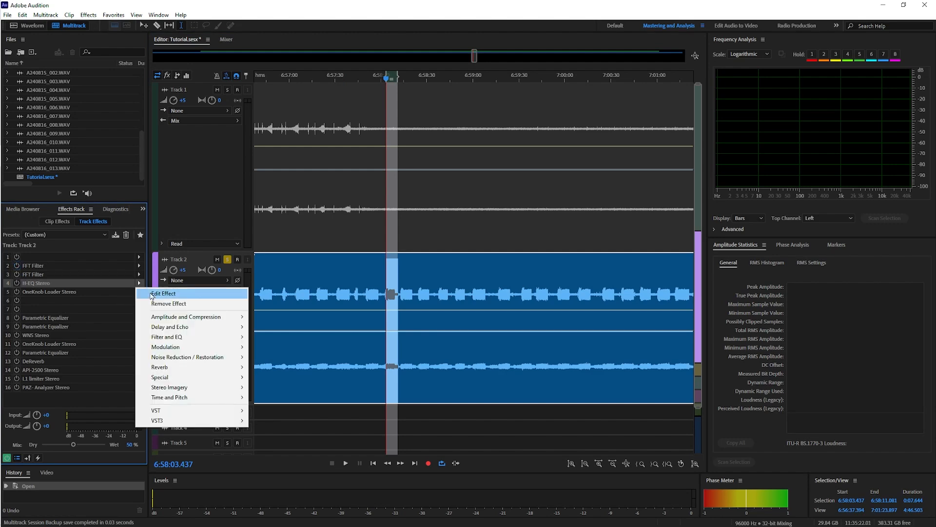
click(152, 294)
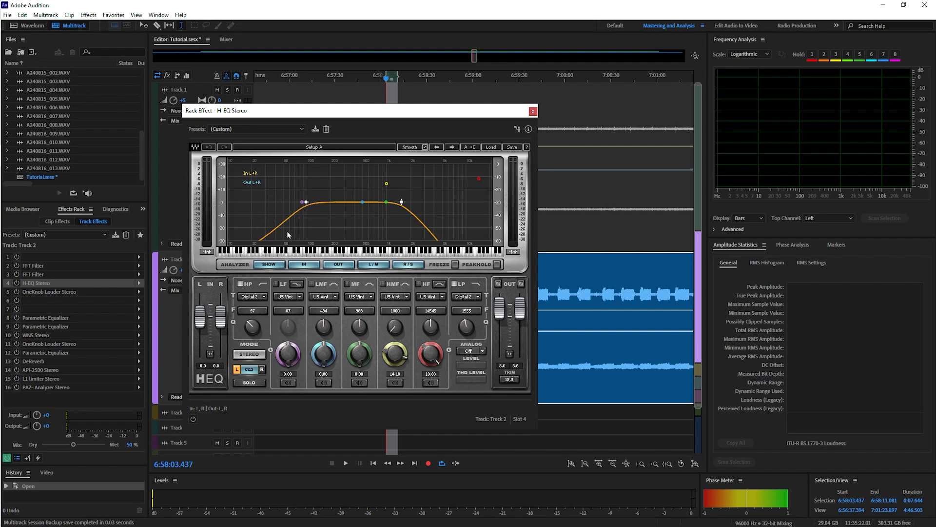
drag(255, 311, 254, 338)
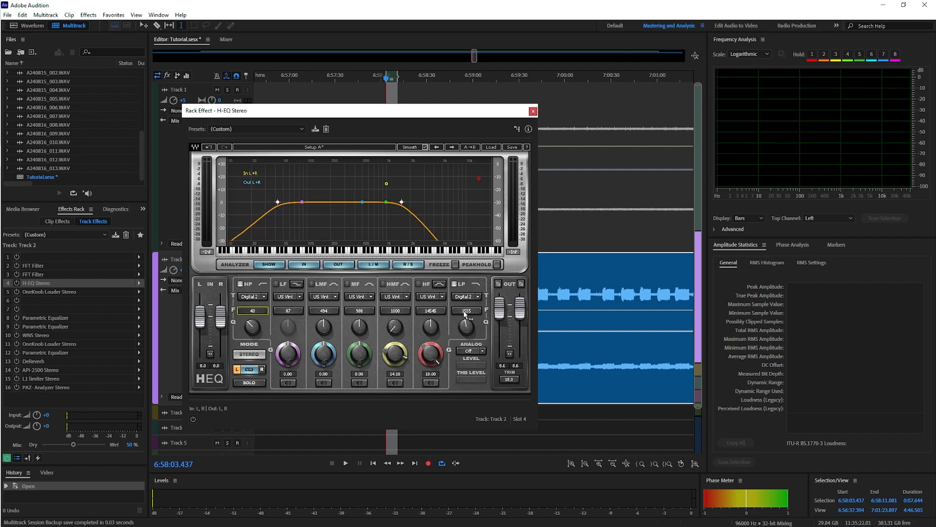
drag(470, 312, 470, 293)
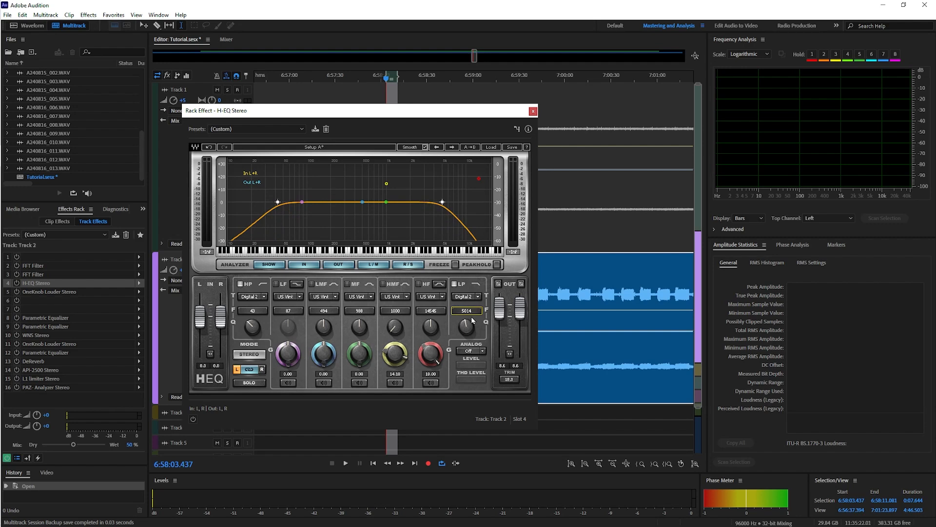
drag(470, 314, 463, 309)
click(16, 283)
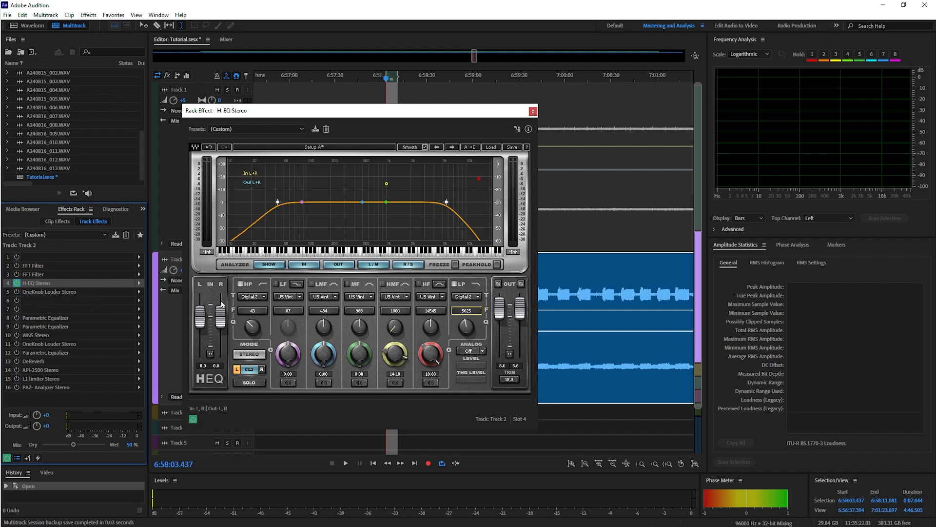
While playing the selection, set the H-EQ low-pass to 2087 Hz and the high-pass to 49 Hz
key(space)
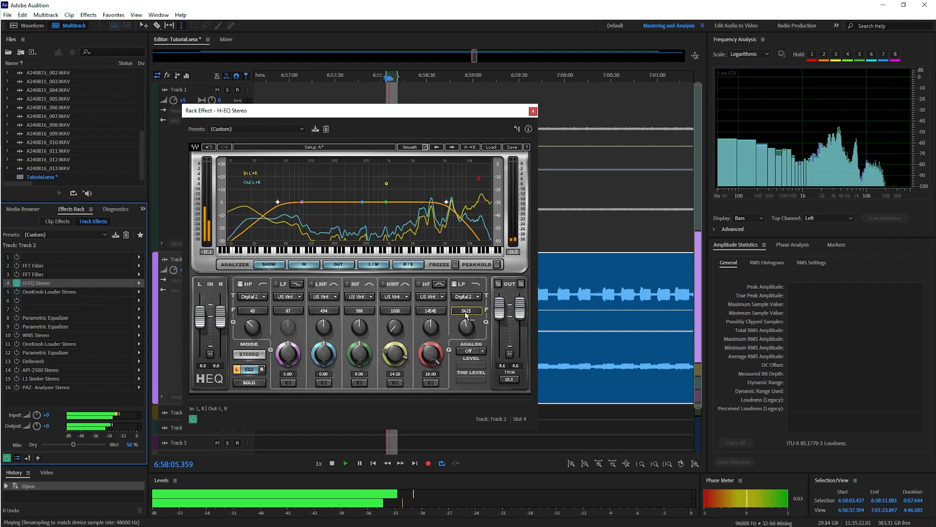
drag(466, 311, 466, 333)
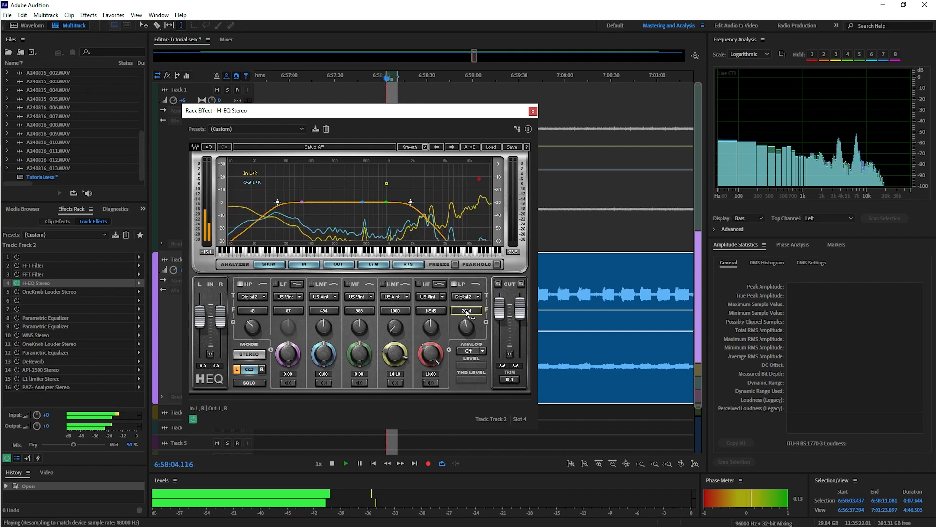
drag(467, 312, 467, 312)
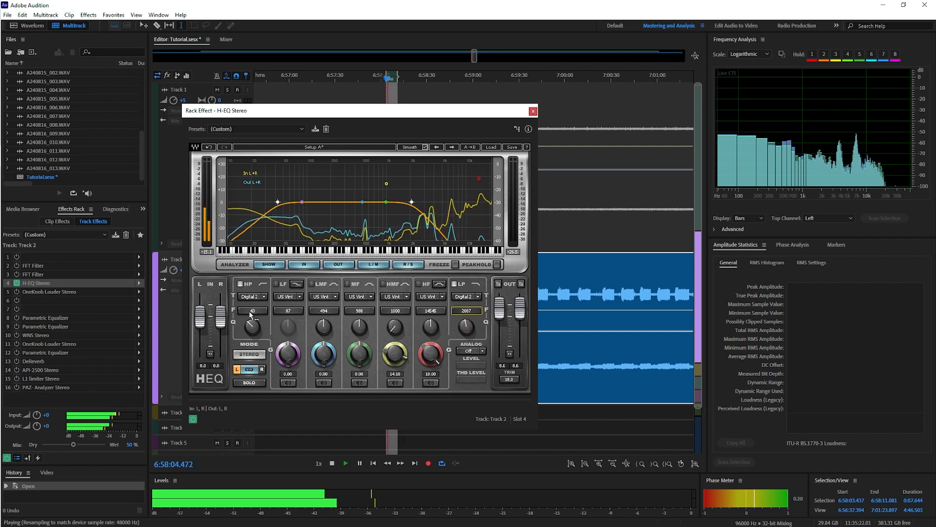
drag(251, 314, 251, 318)
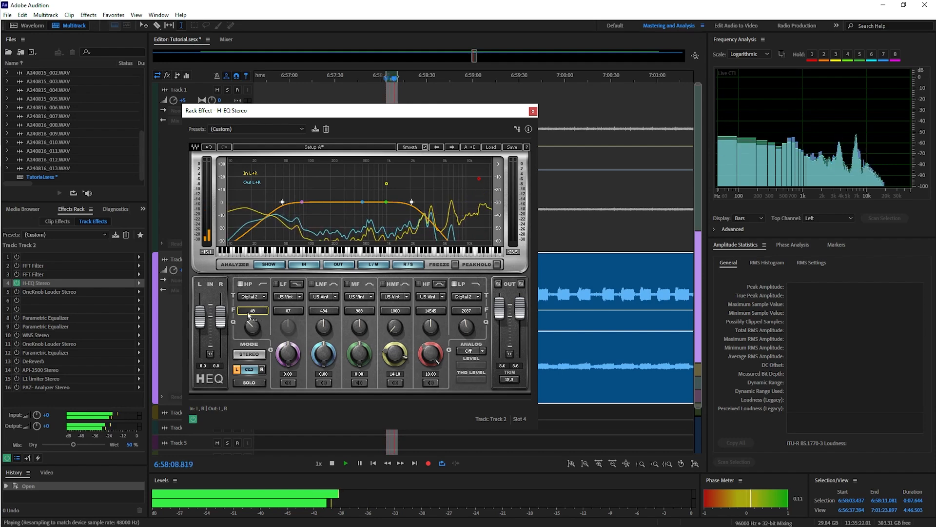
key(space)
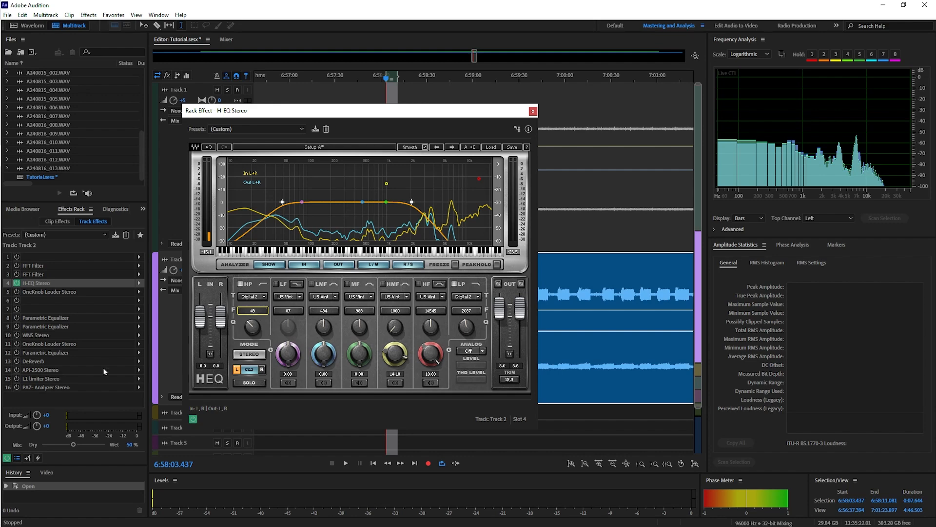
Set Track 2's effects mix to 100% wet and, during playback, narrow the H-EQ filters to 73 Hz high-pass and 1500 Hz low-pass
drag(73, 446, 112, 446)
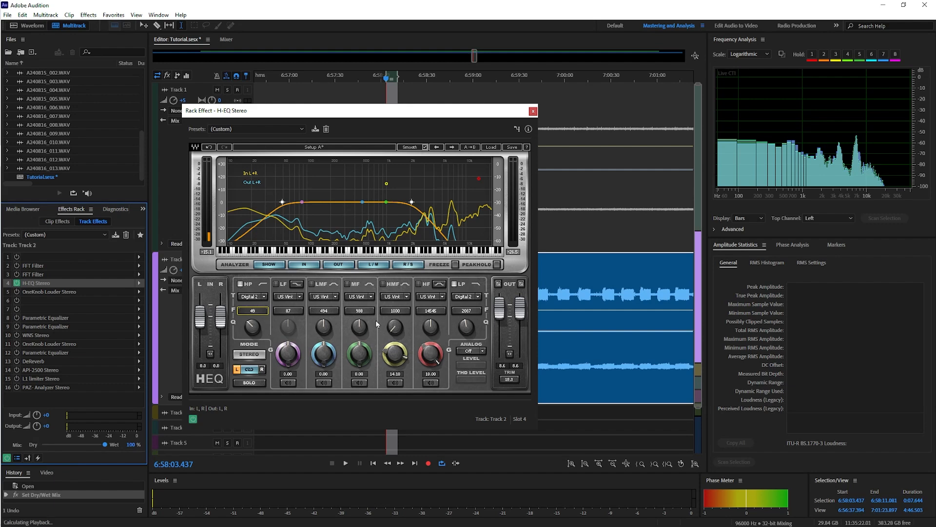
key(space)
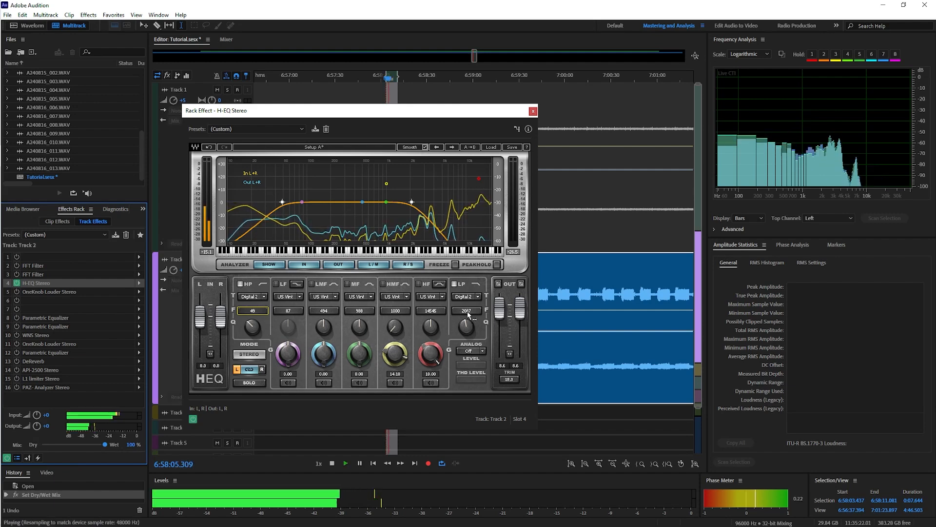
mouse_move(467, 311)
mouse_down()
mouse_move(467, 284)
mouse_move(467, 324)
mouse_up()
drag(253, 315, 254, 305)
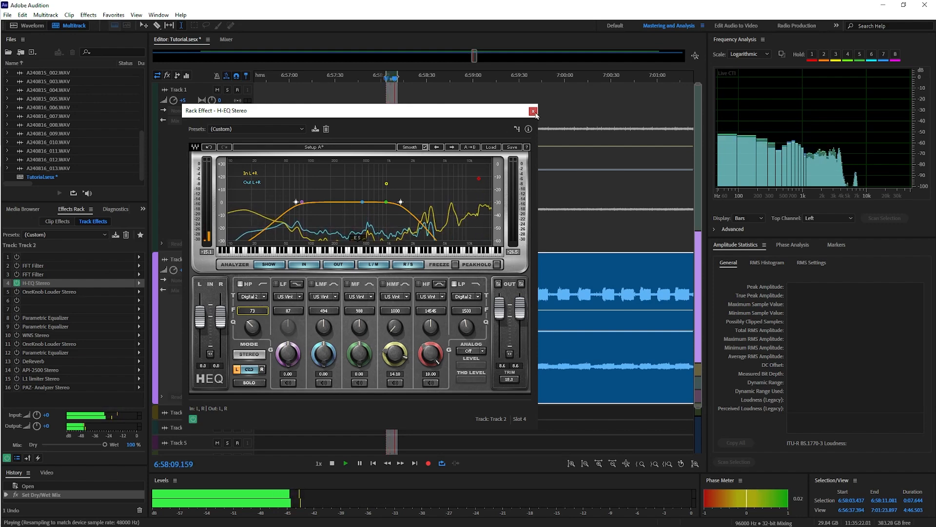
Close the H-EQ and audition Track 2's slot 3 FFT Filter by switching it on and back off during playback
click(533, 111)
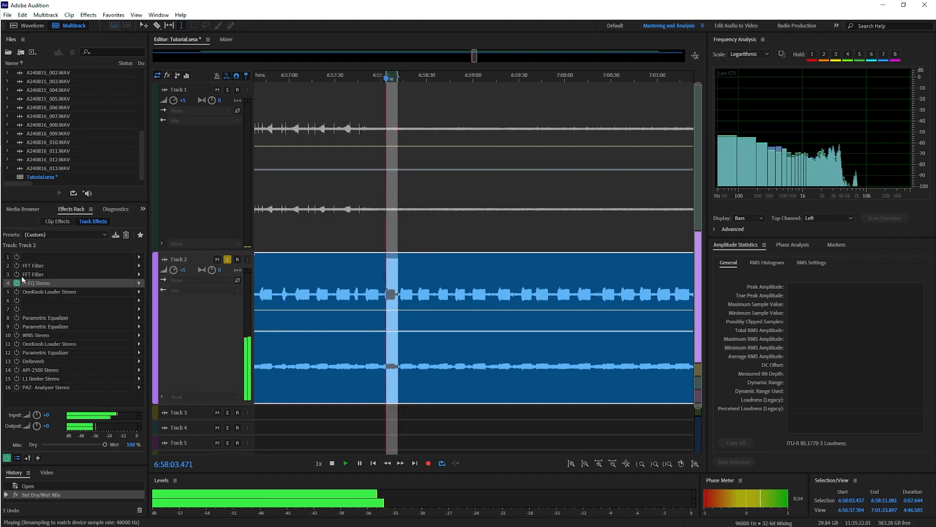
click(140, 274)
click(256, 281)
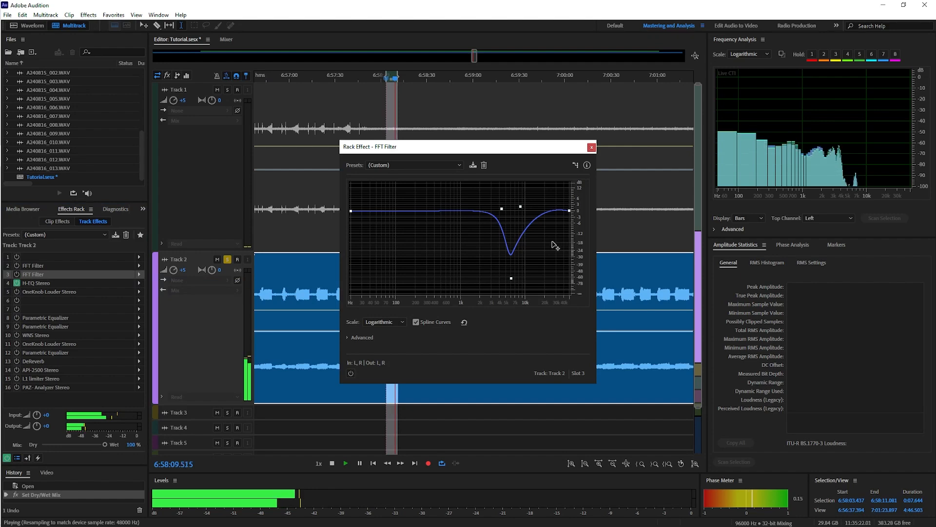
click(501, 208)
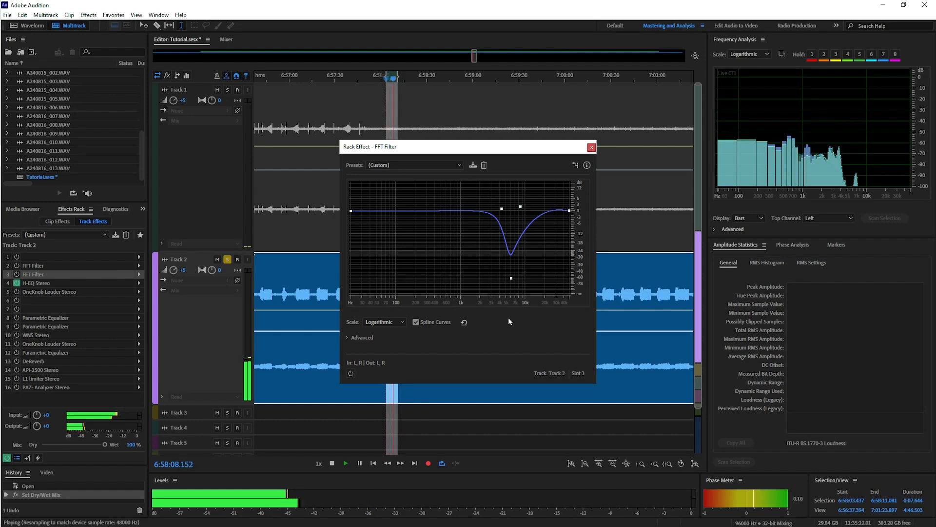
click(351, 373)
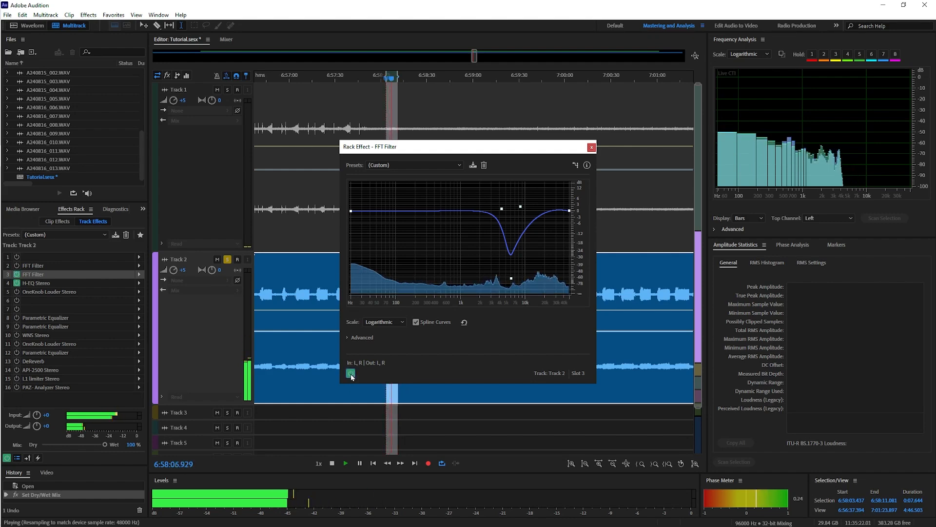
click(591, 147)
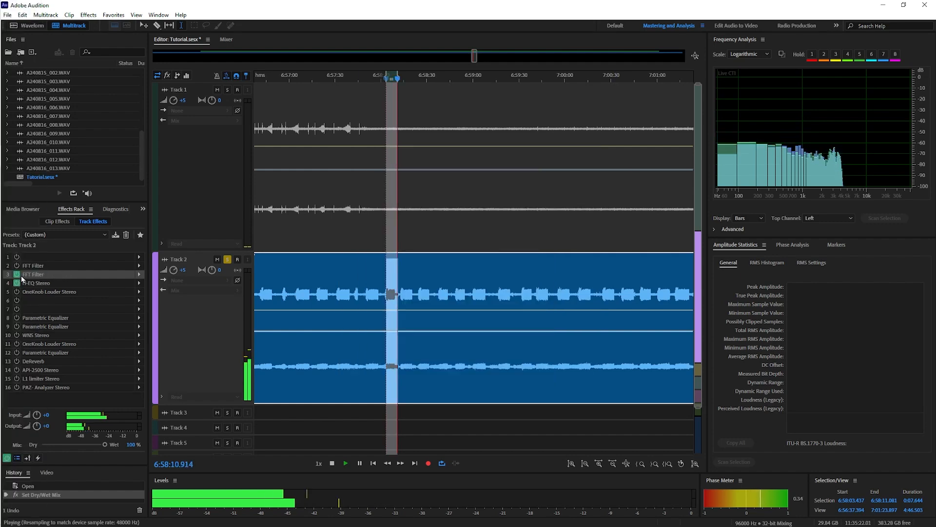
click(18, 274)
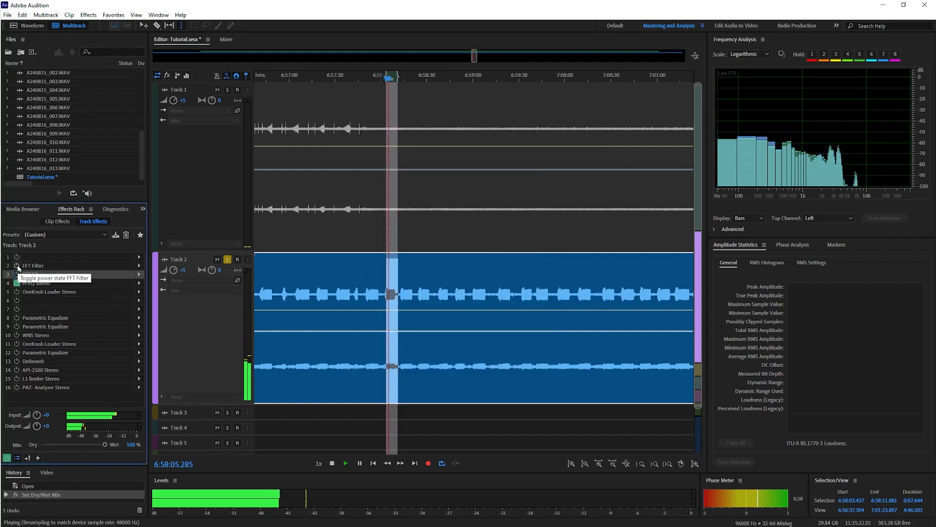
Open Track 2's slot 2 FFT Filter, compare the sound with it off and on, and leave it enabled
click(139, 265)
click(231, 286)
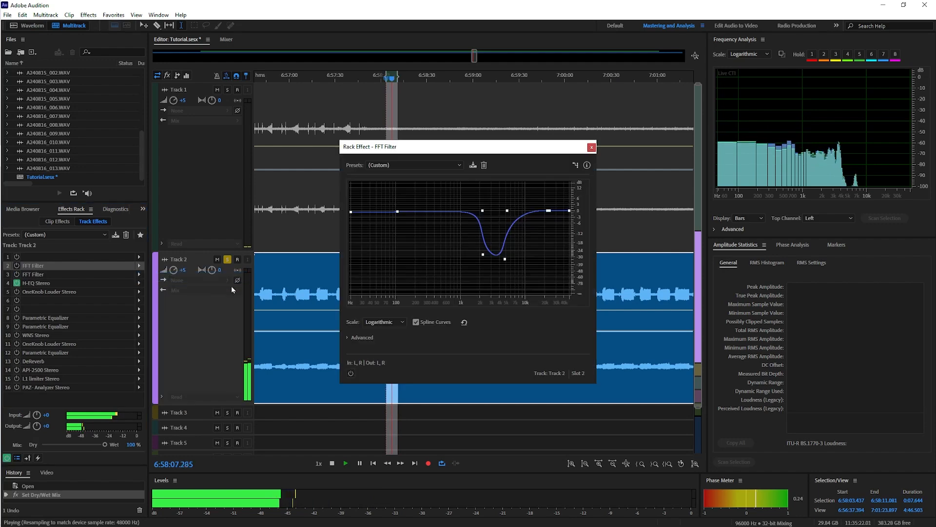
click(350, 373)
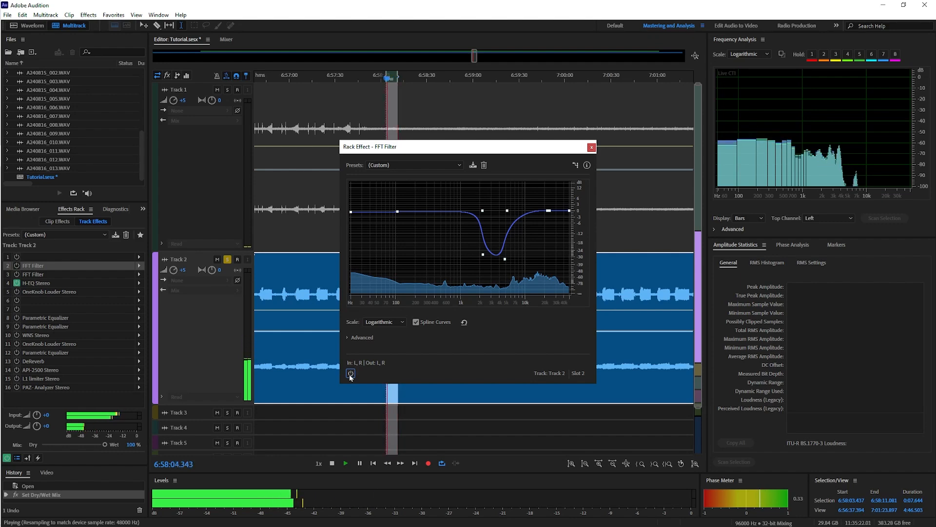
click(350, 374)
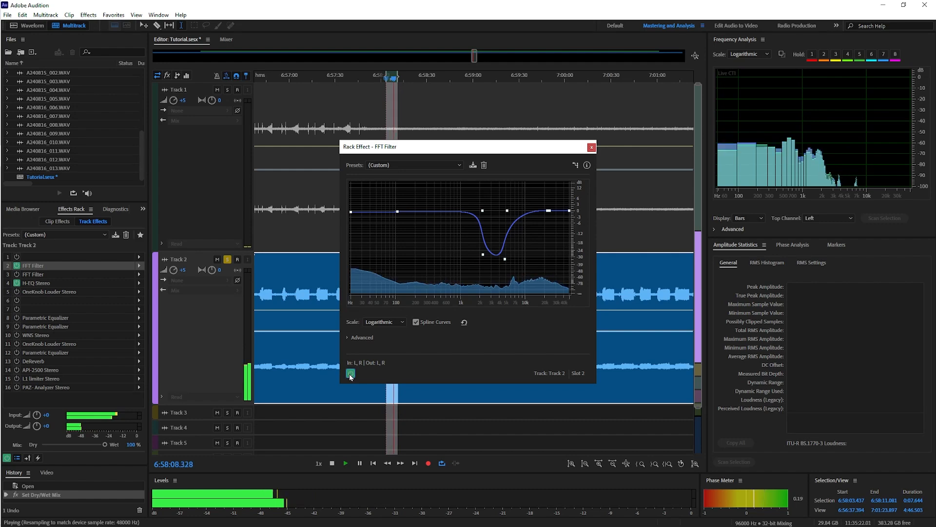
click(592, 147)
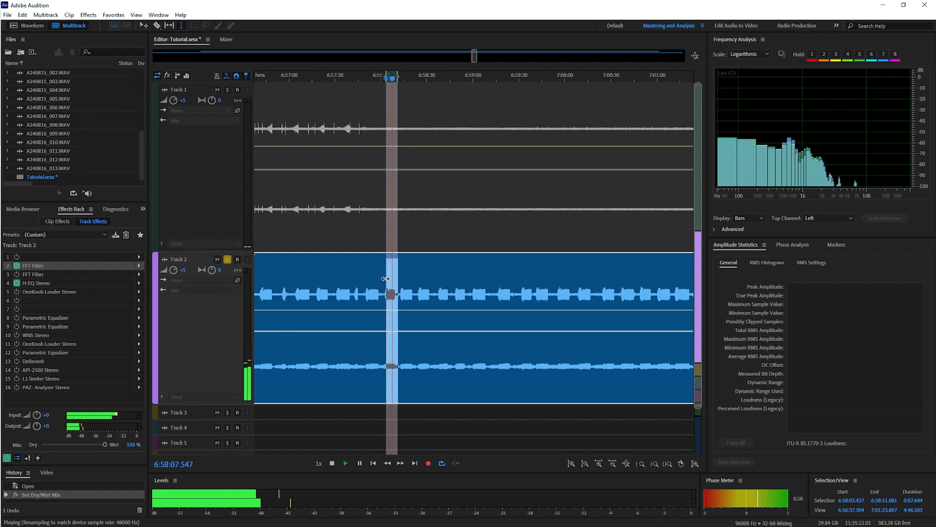
Enable OneKnob Louder Stereo in slot 5 and gradually lower Track 2's effects mix to 0% during playback
click(17, 292)
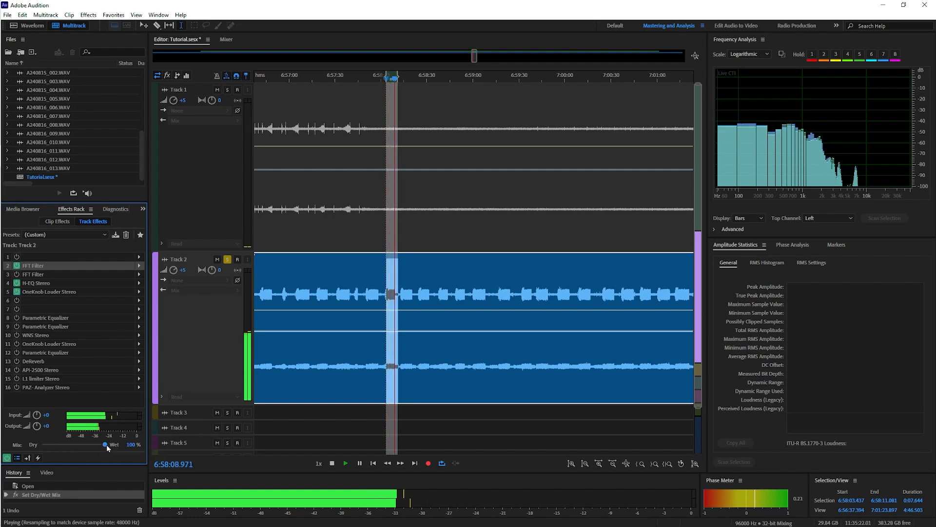
drag(107, 445, 87, 453)
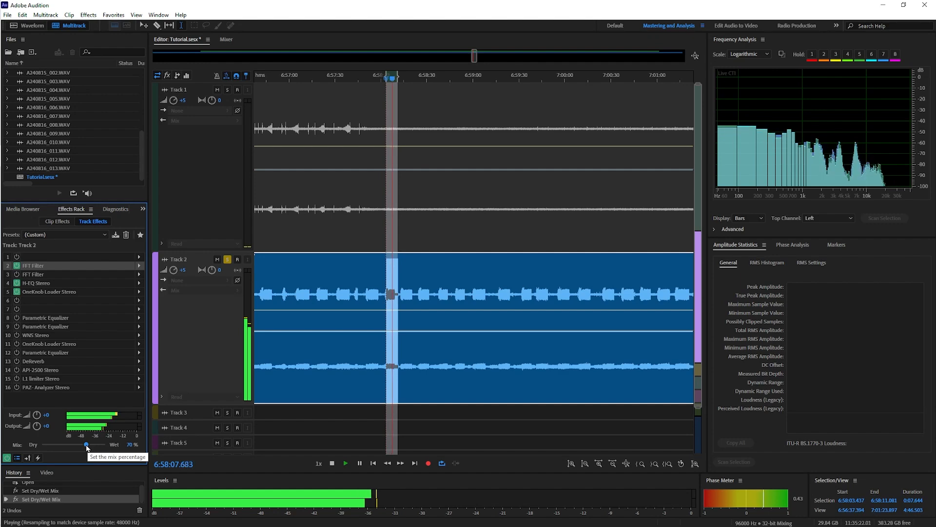
drag(87, 447, 85, 447)
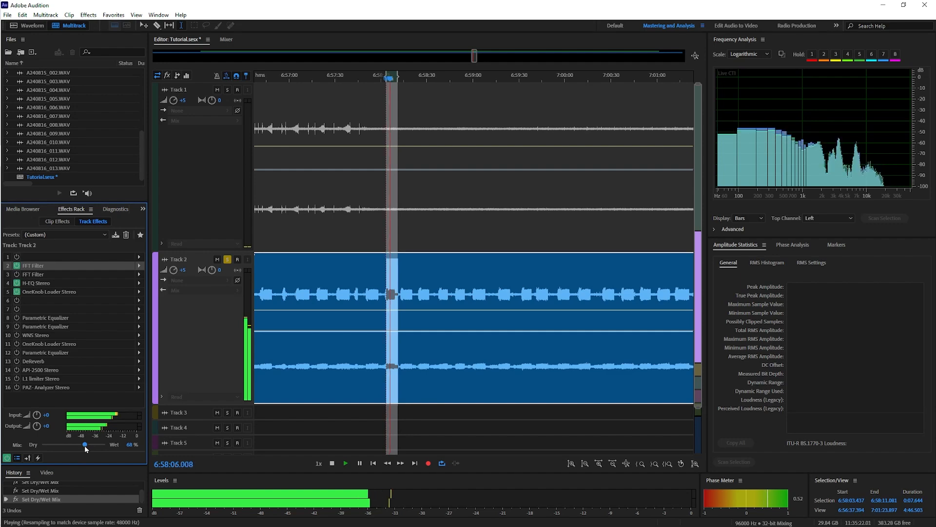
drag(85, 446, 64, 448)
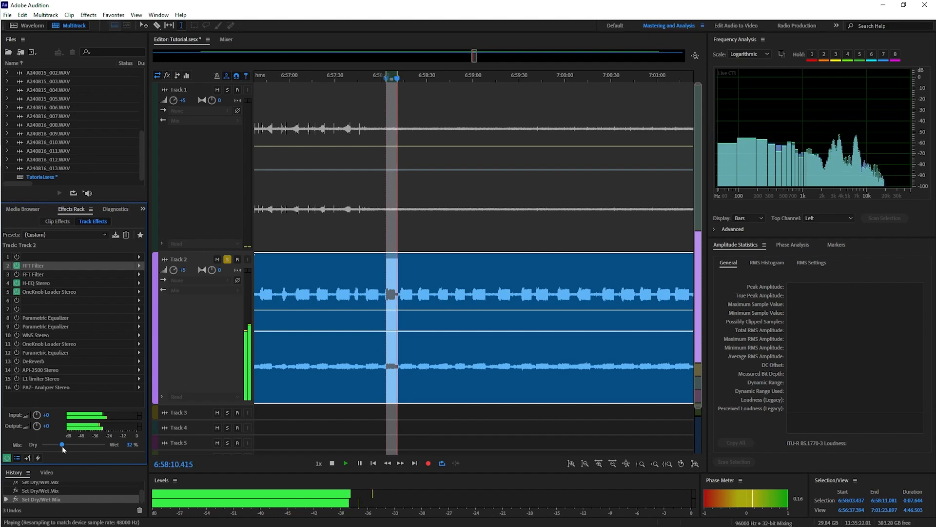
drag(62, 448, 39, 446)
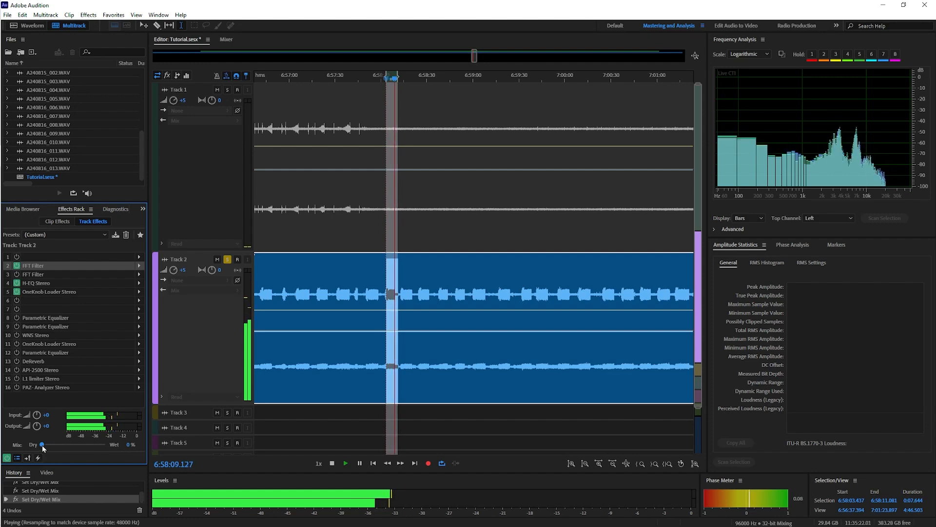
Raise Track 2's effects mix by ear, settle on 71% wet, and stop playback
drag(42, 448, 89, 452)
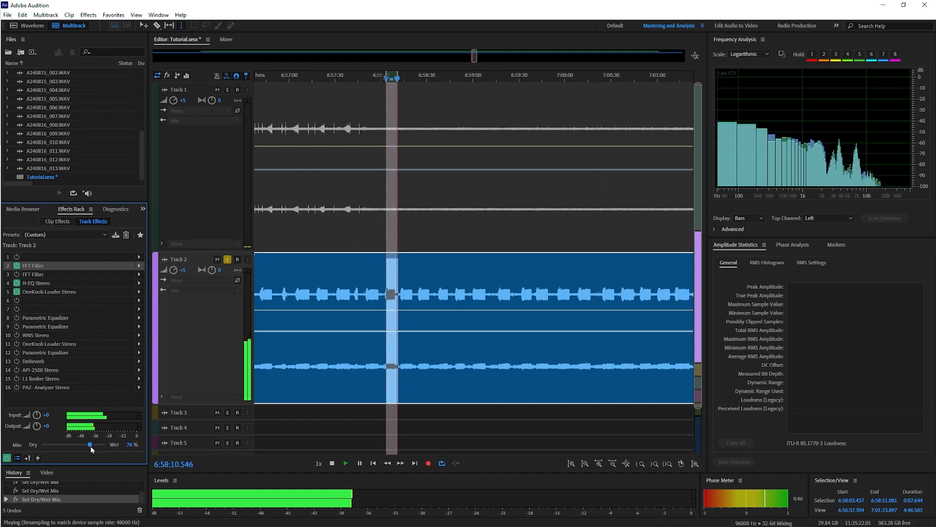
drag(91, 445, 94, 449)
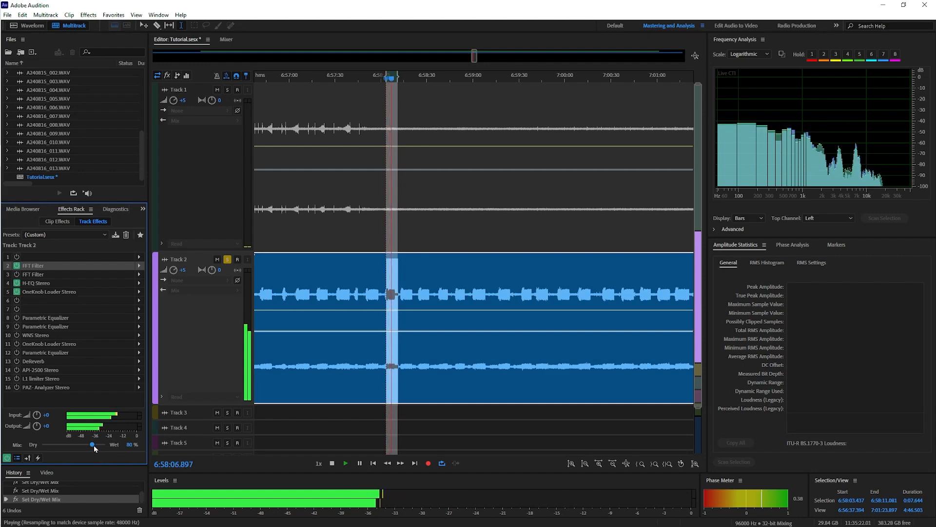
drag(95, 448, 89, 449)
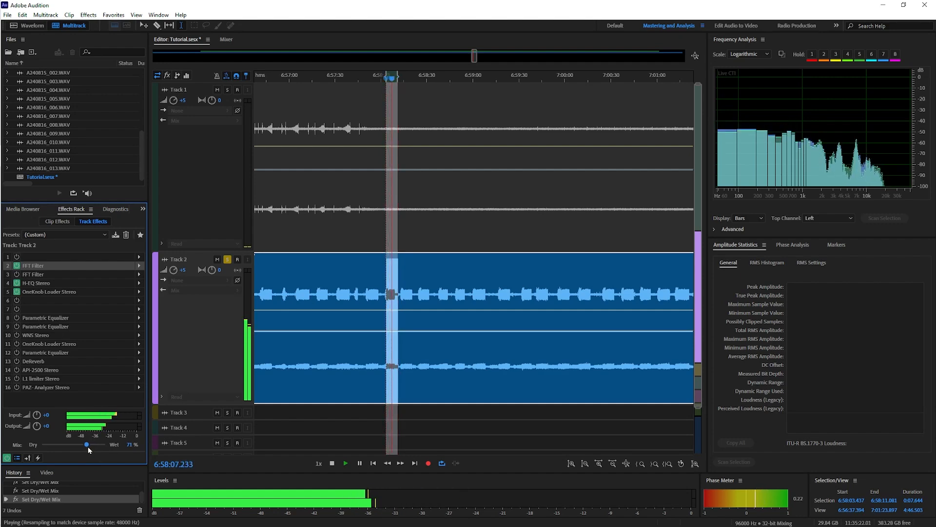
key(space)
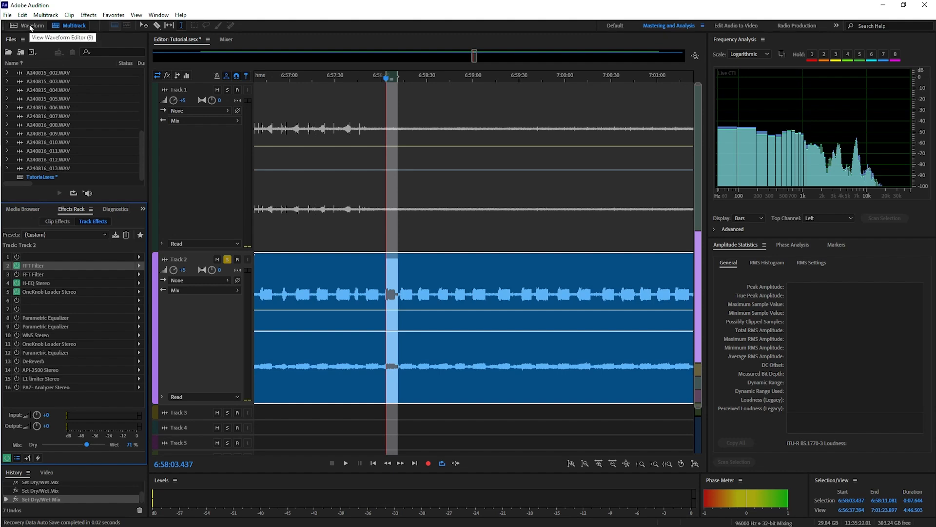
Show 240816_010.WAV in the waveform editor and listen to the long call starting at about 6:59:10
click(30, 26)
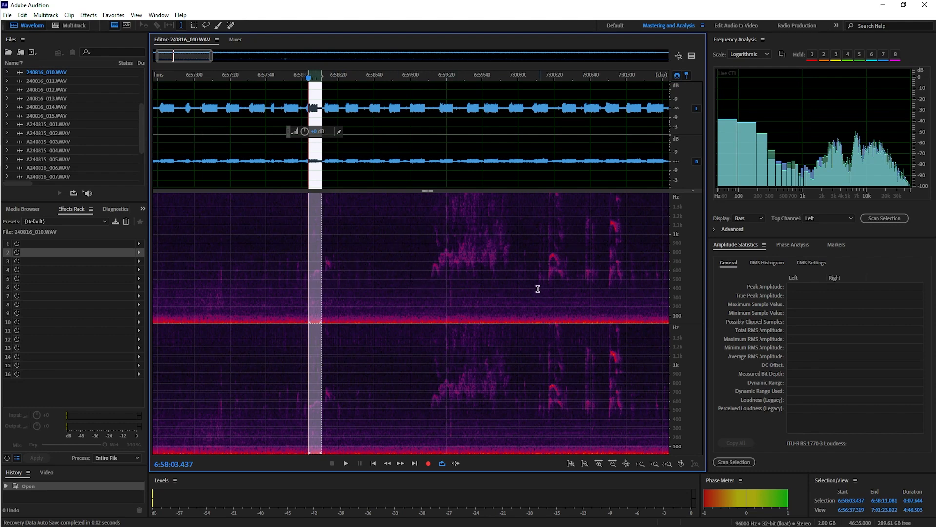
click(429, 281)
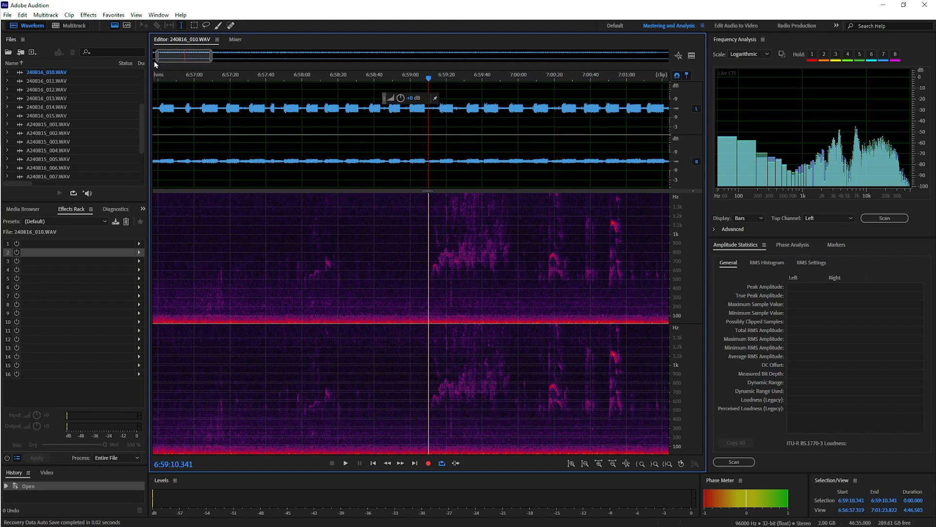
drag(157, 63, 180, 63)
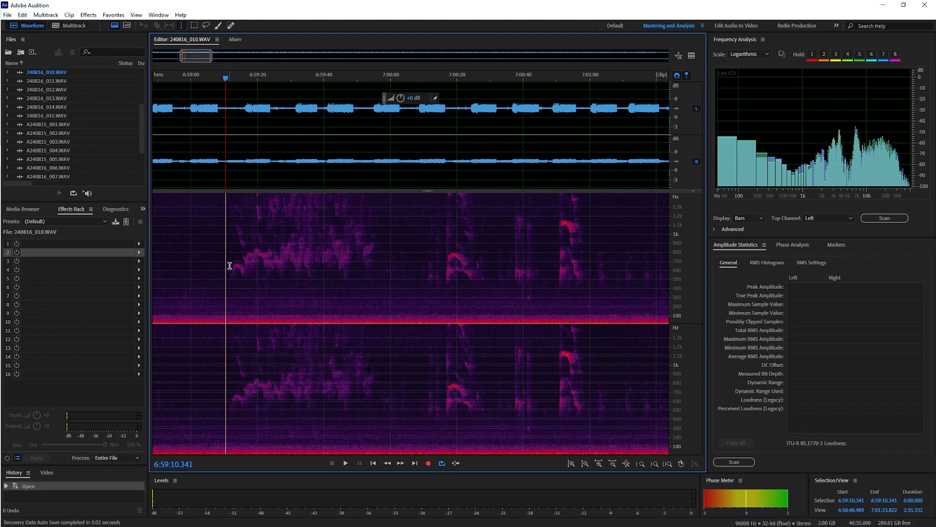
key(space)
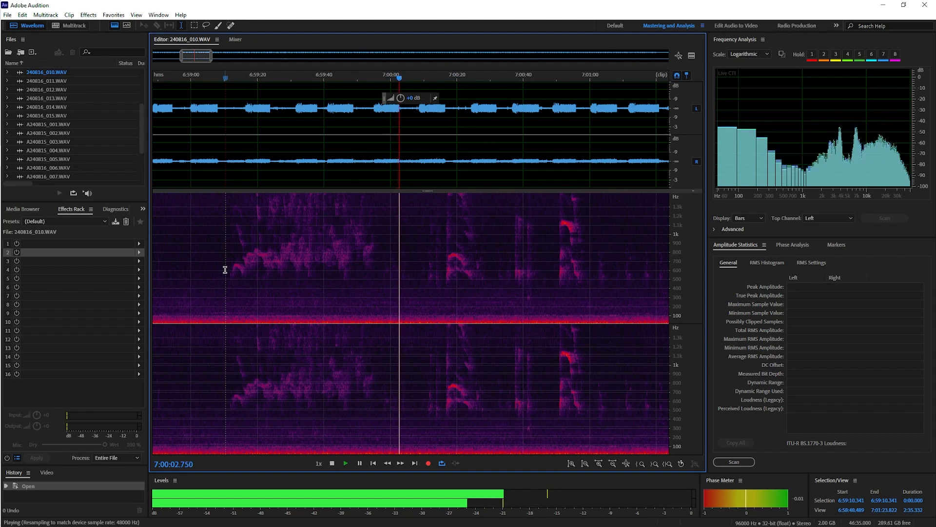
key(space)
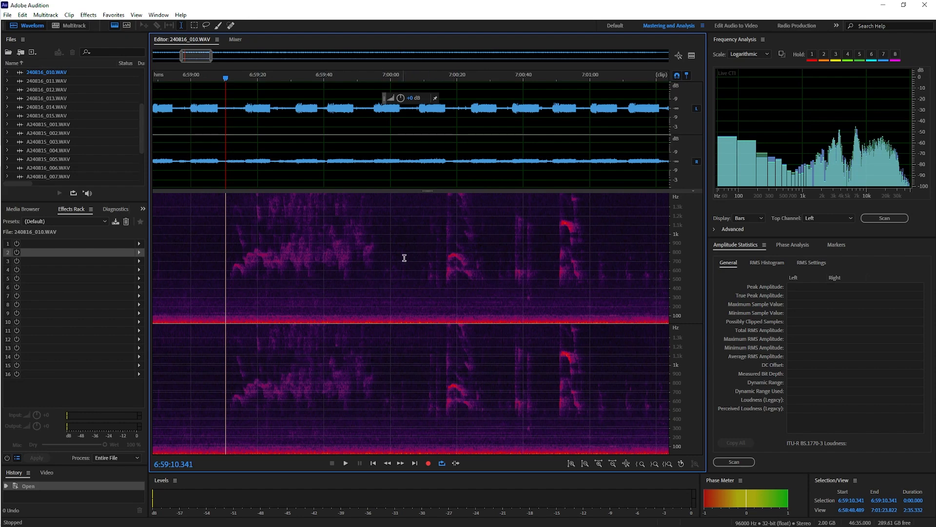
Listen to the calls visible in the spectrogram from about 7:00:10 and again from about 7:00:35
click(424, 274)
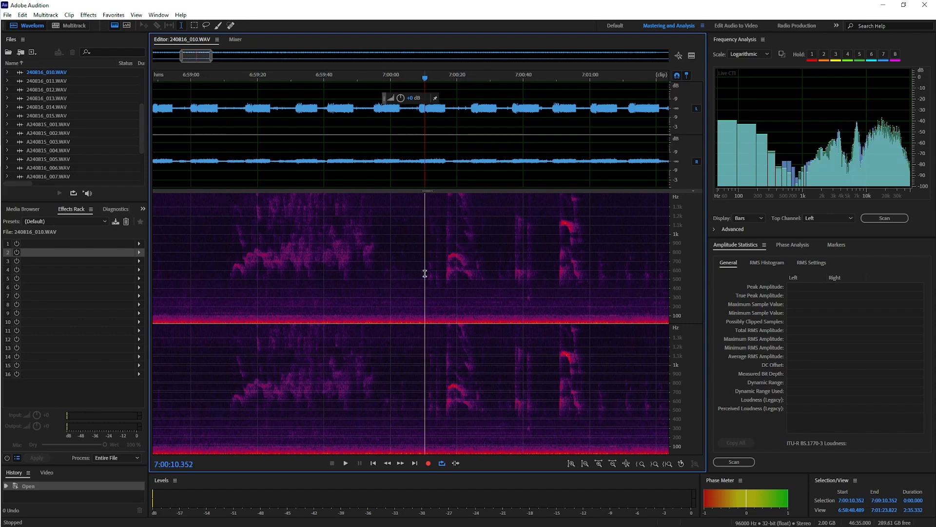
key(space)
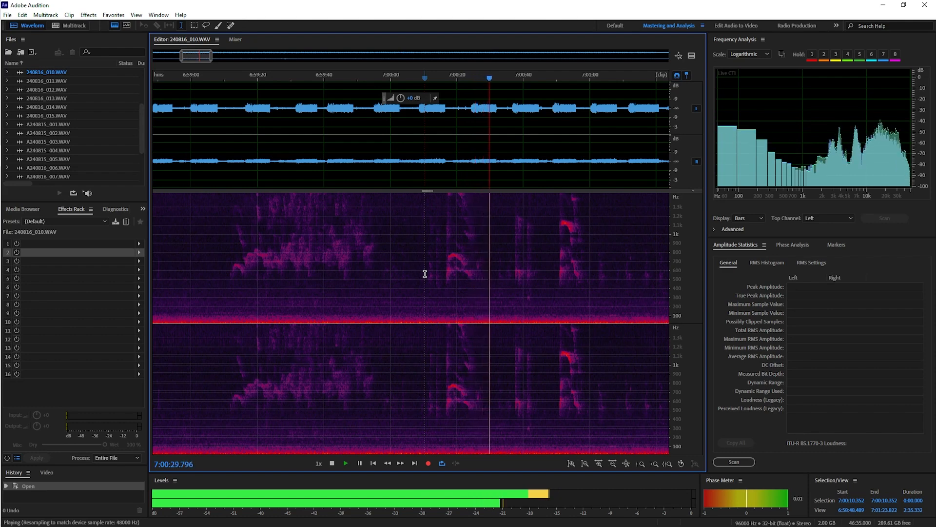
key(space)
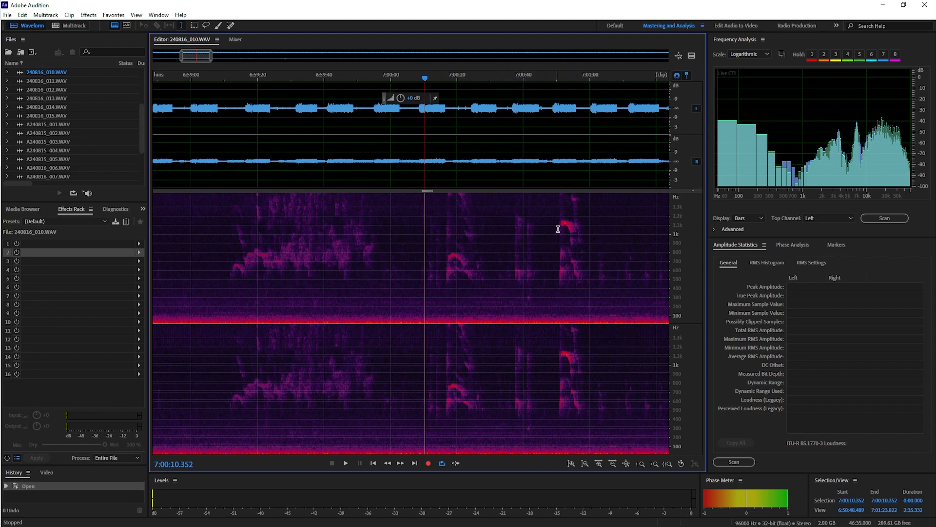
click(508, 275)
key(space)
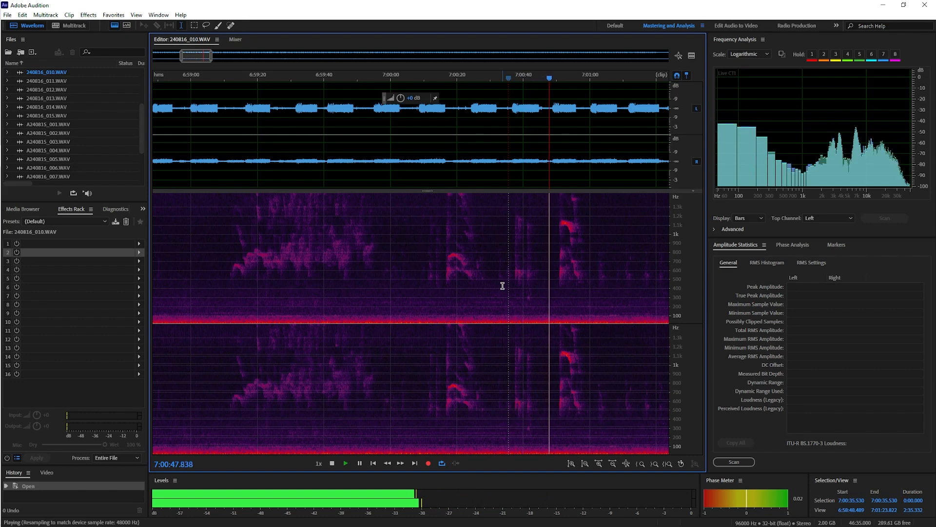
key(space)
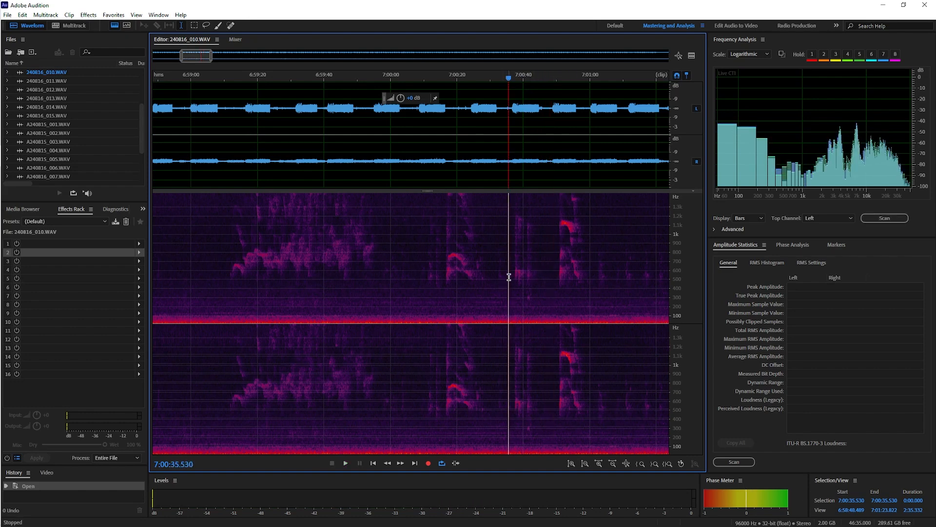
Play the strong call starting at about 7:00:50 twice
click(556, 277)
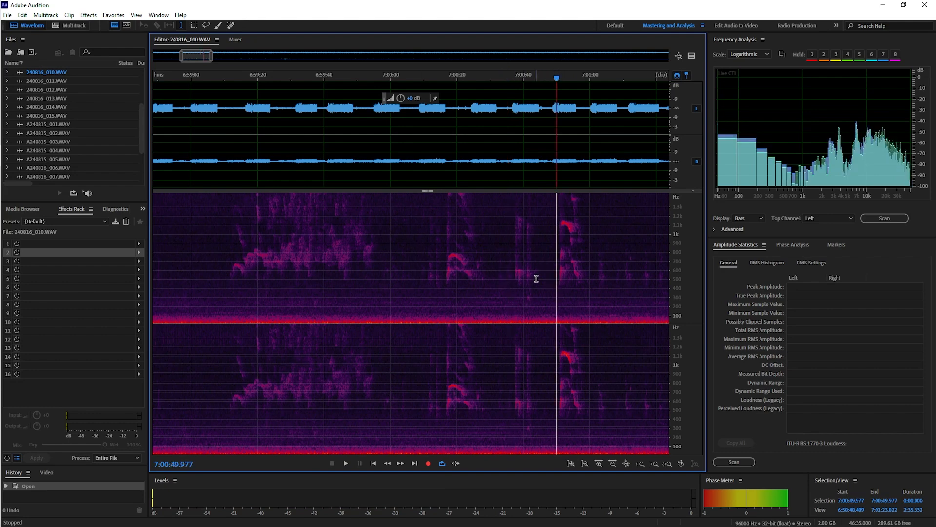
key(space)
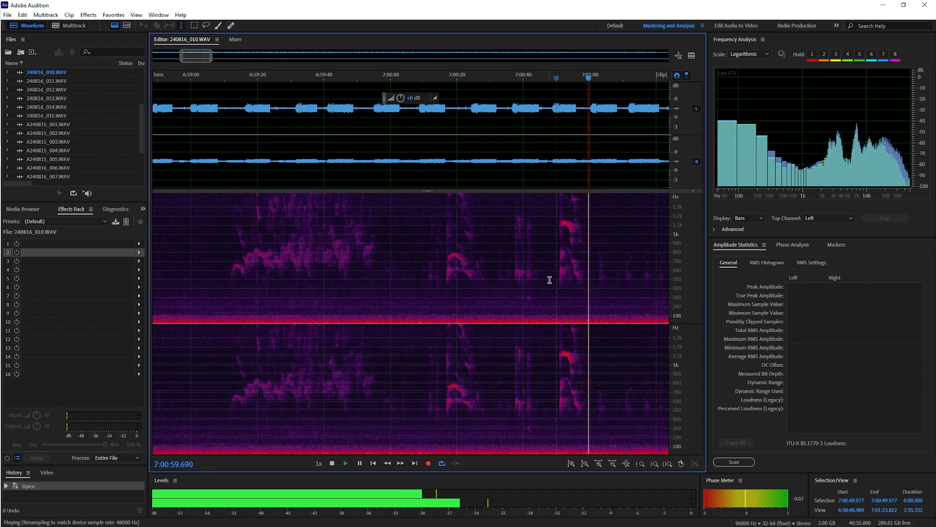
key(space)
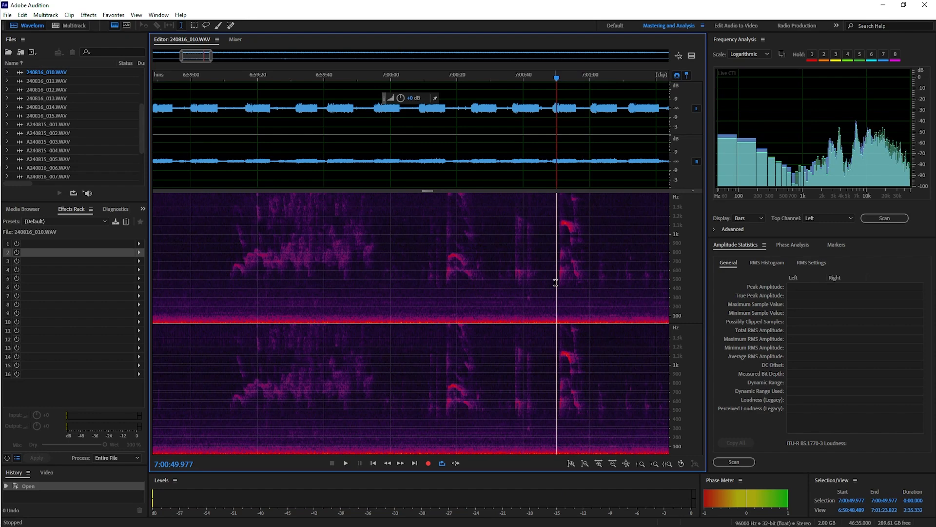
key(space)
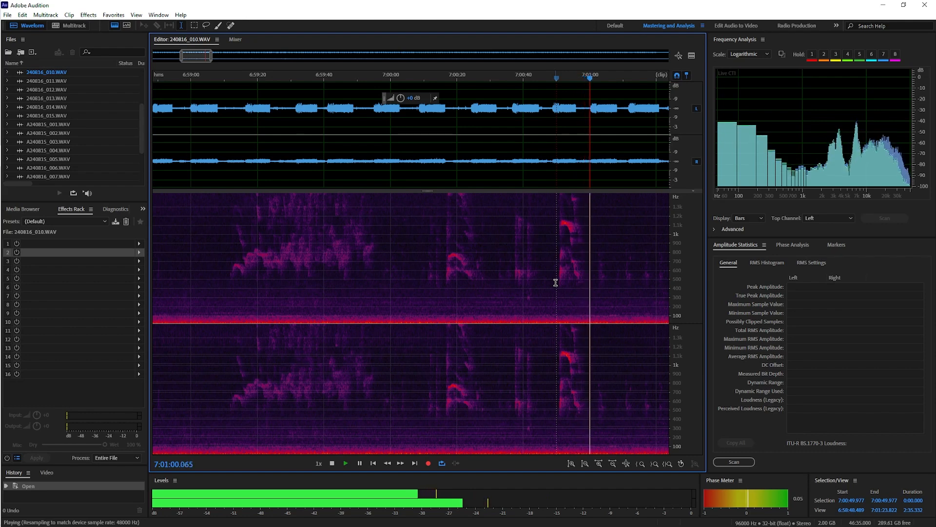
key(space)
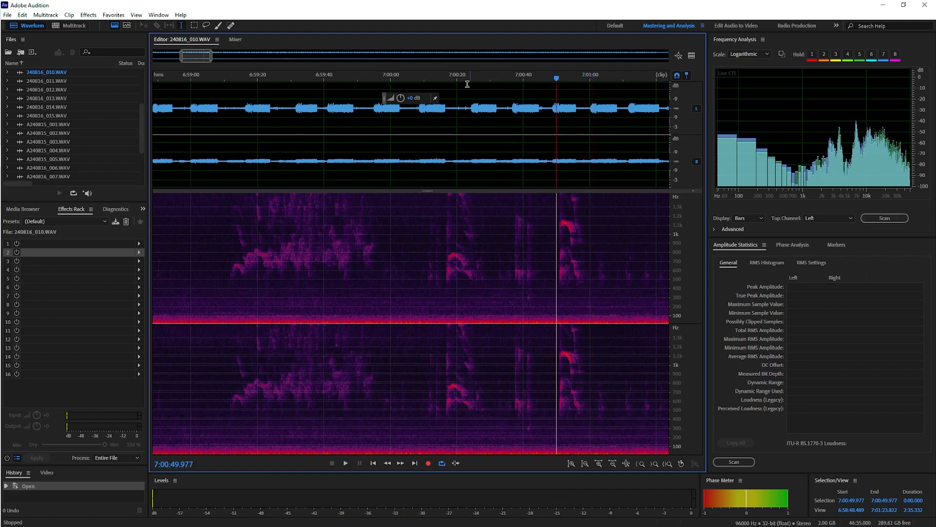
drag(191, 60, 199, 58)
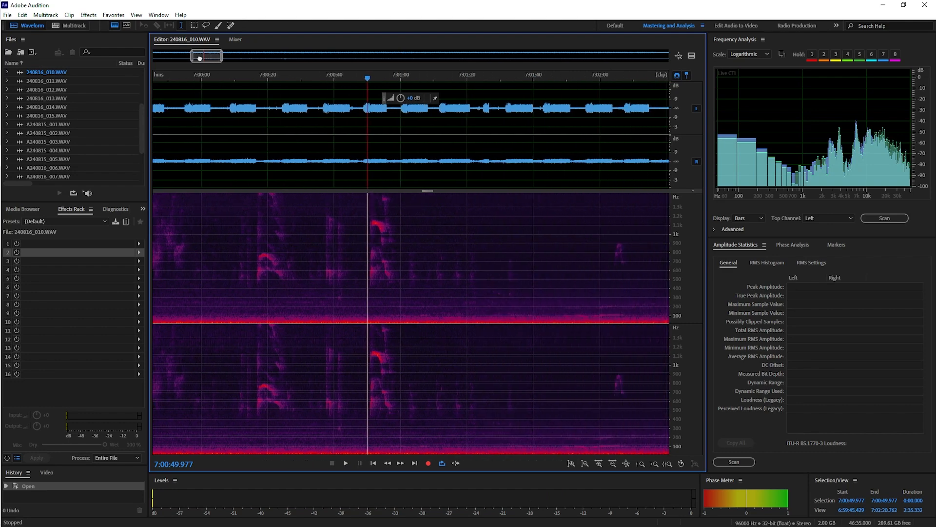
Listen to the faint calls in the spectrogram from about 7:01:03 and again from about 7:01:10
click(410, 278)
key(space)
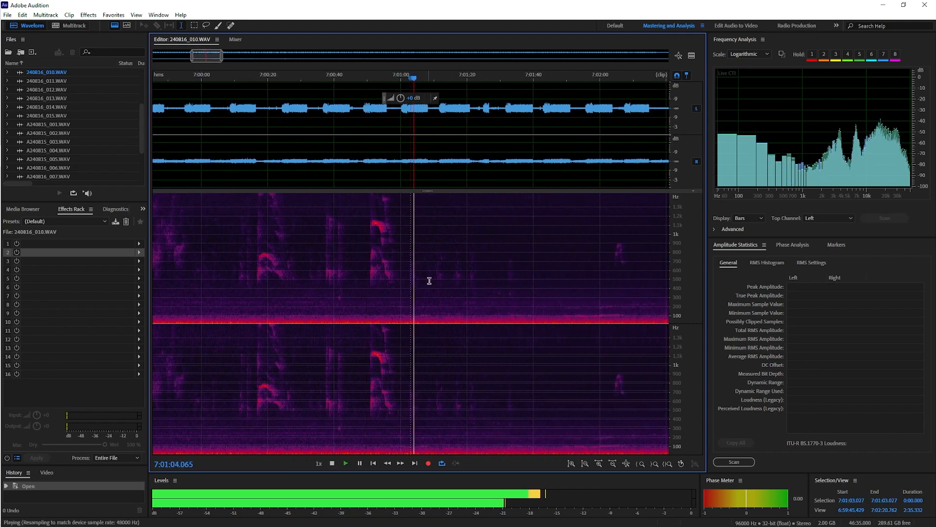
click(434, 278)
key(space)
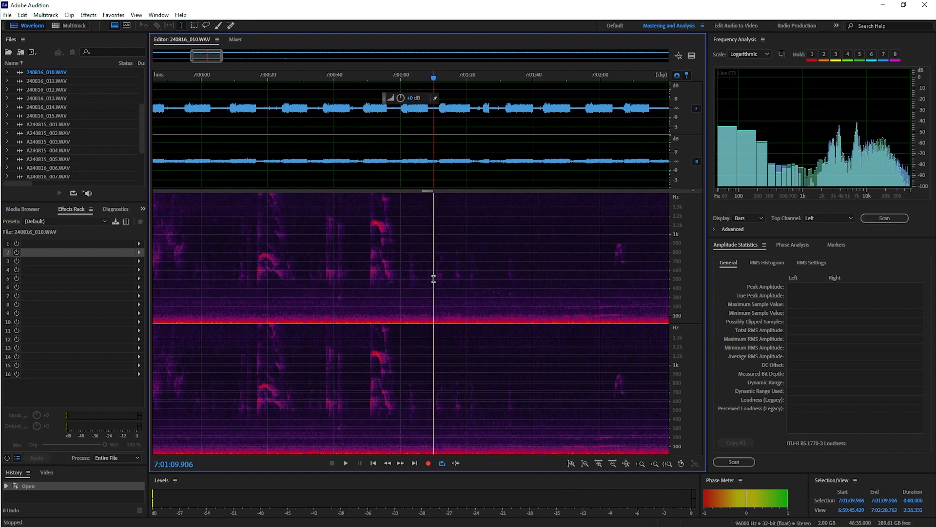
key(space)
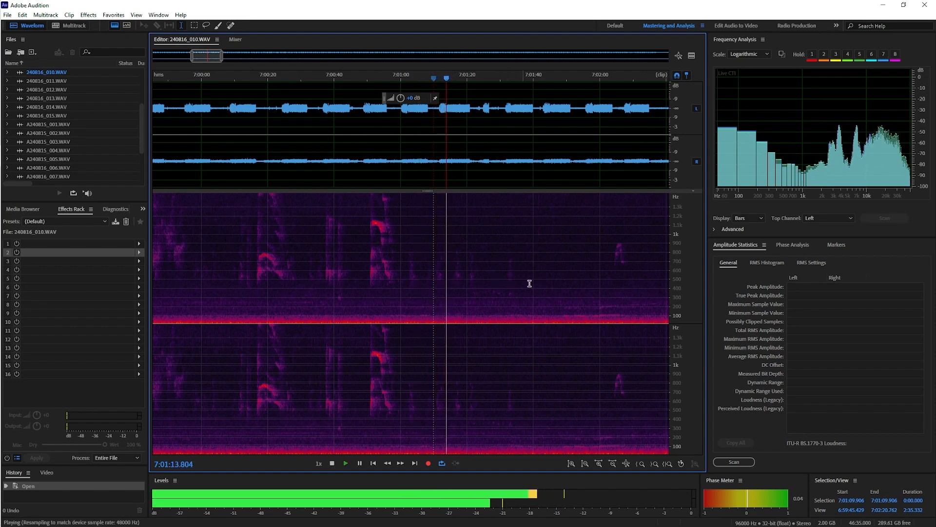
key(space)
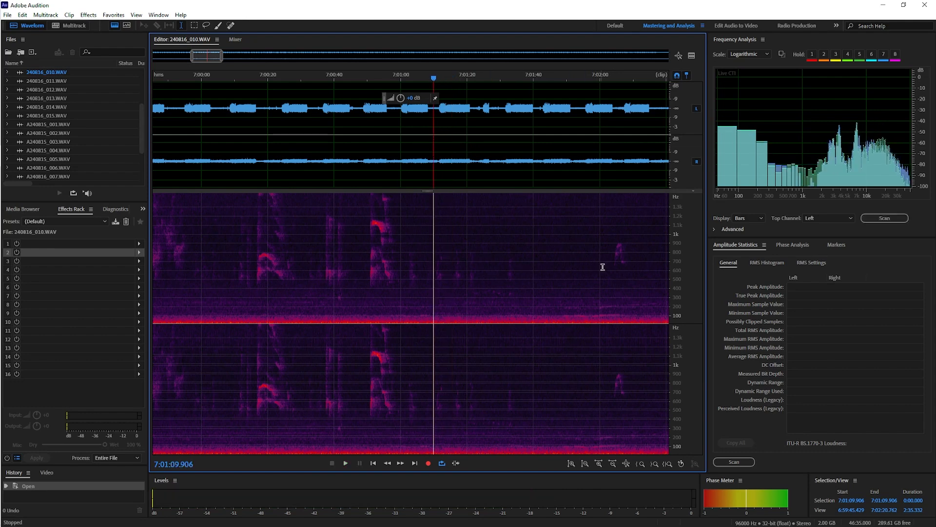
Play the short call starting at about 7:02:04 twice
click(614, 267)
key(space)
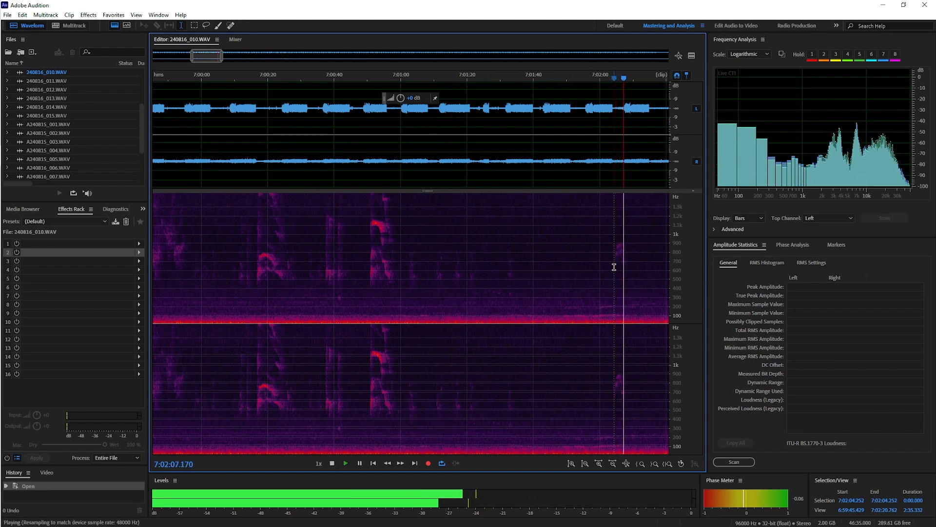
key(space)
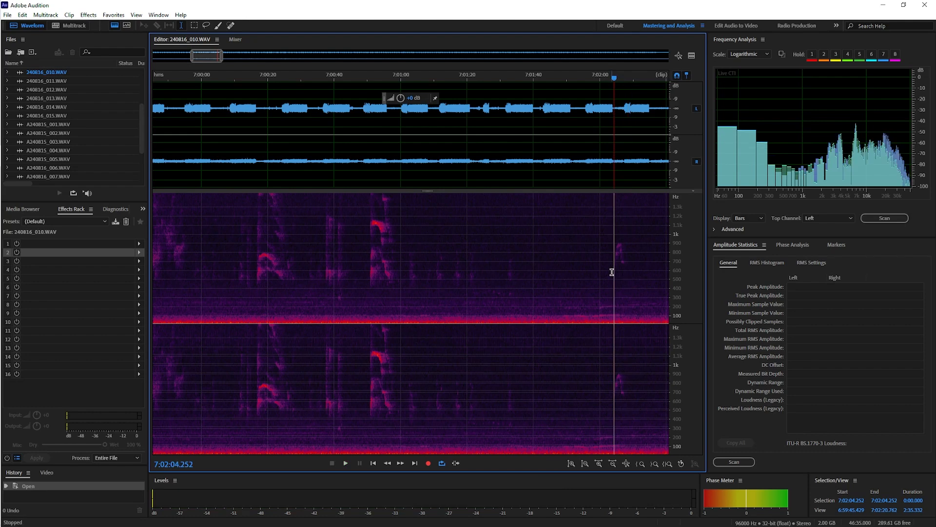
click(612, 272)
key(space)
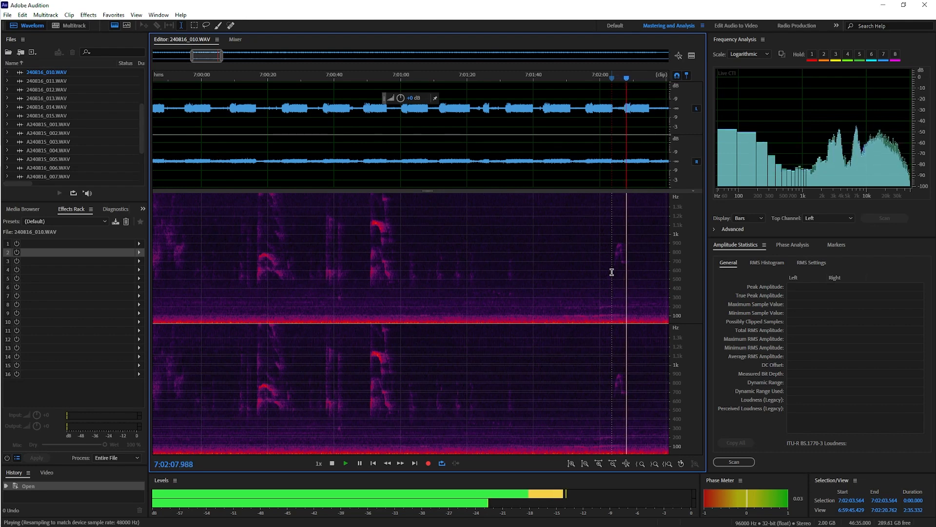
key(space)
Listen to the faint call at about 7:02:25, and replay the one at about 7:02:03 for comparison
drag(205, 59, 216, 58)
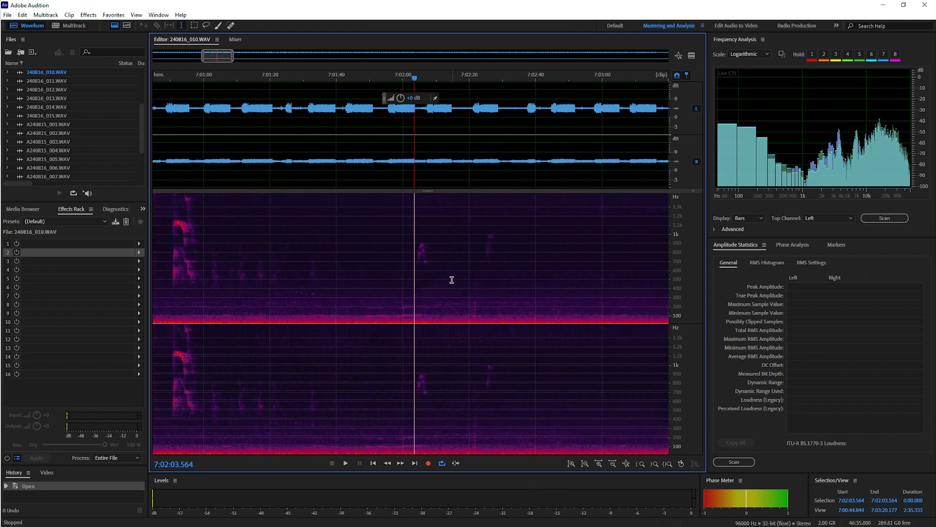
click(484, 262)
key(space)
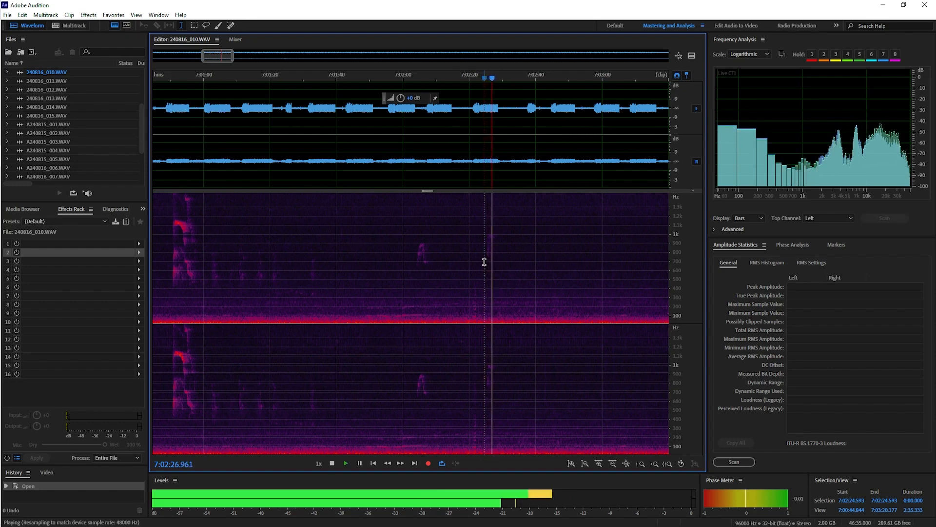
click(413, 271)
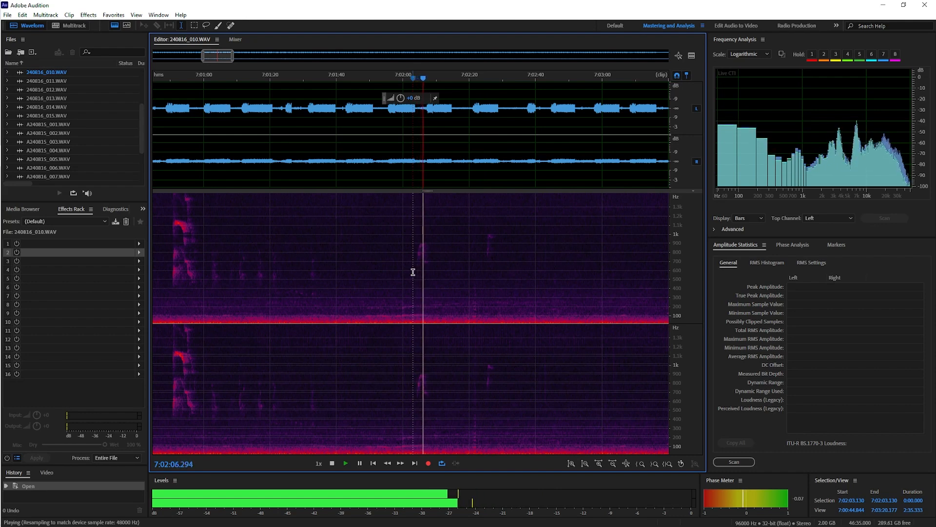
key(space)
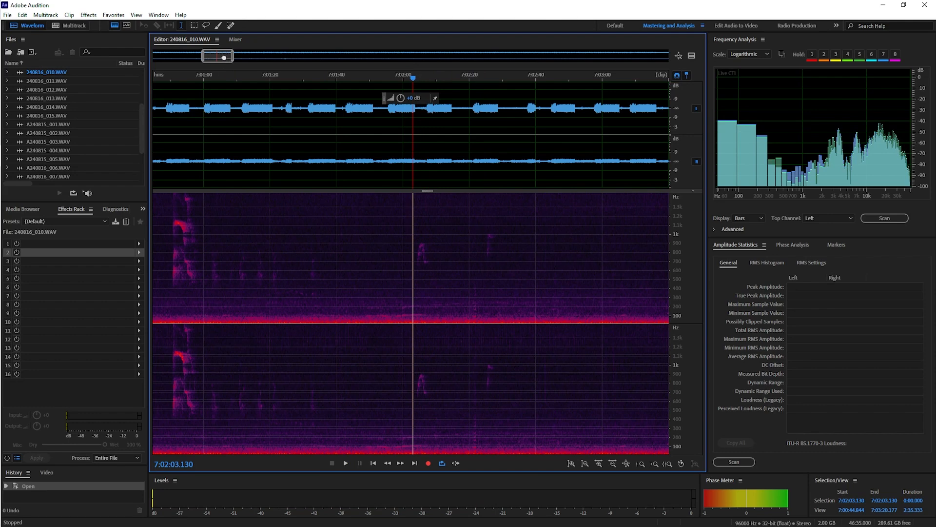
Go back to the earlier faint call and listen to it from about 6:58:03
drag(224, 58, 180, 68)
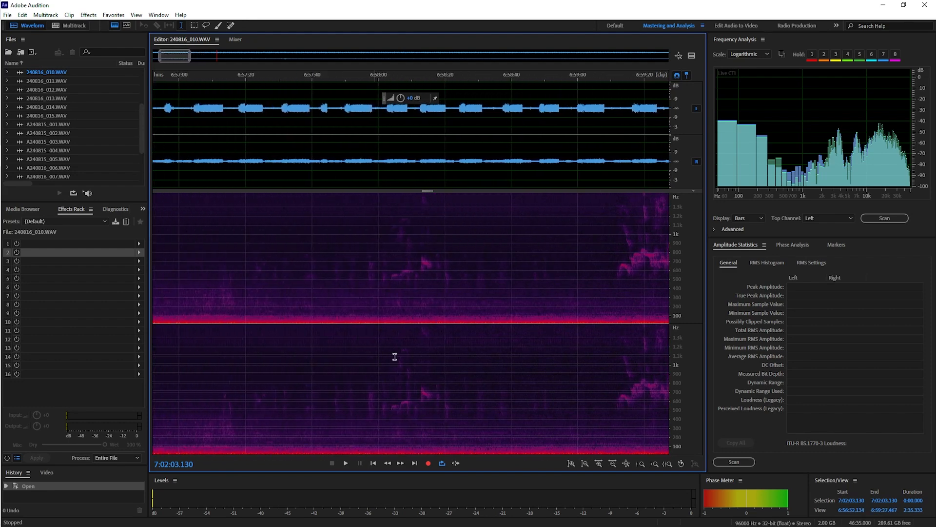
click(387, 282)
key(space)
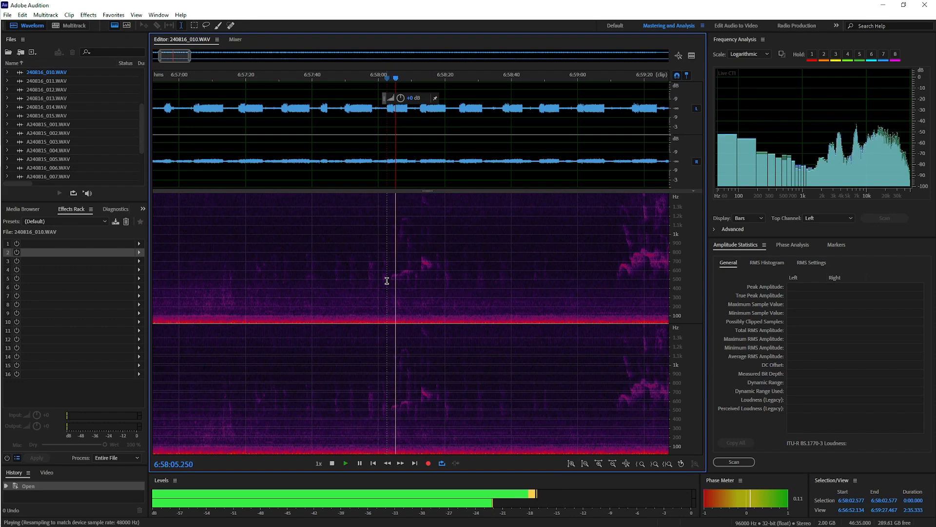
key(space)
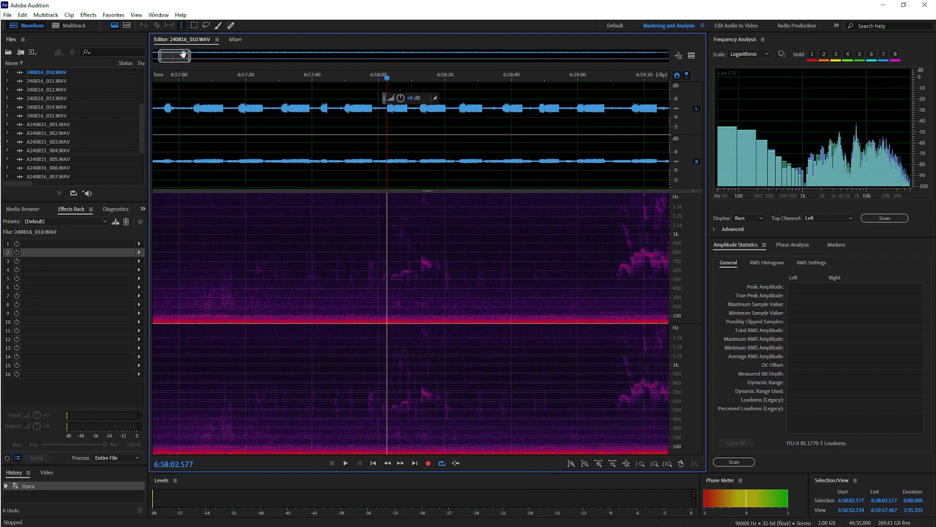
Select the long call from about 6:59:10 to 7:00:02 and return to the multitrack session
mouse_move(181, 56)
mouse_down()
mouse_move(170, 59)
mouse_move(185, 58)
mouse_up()
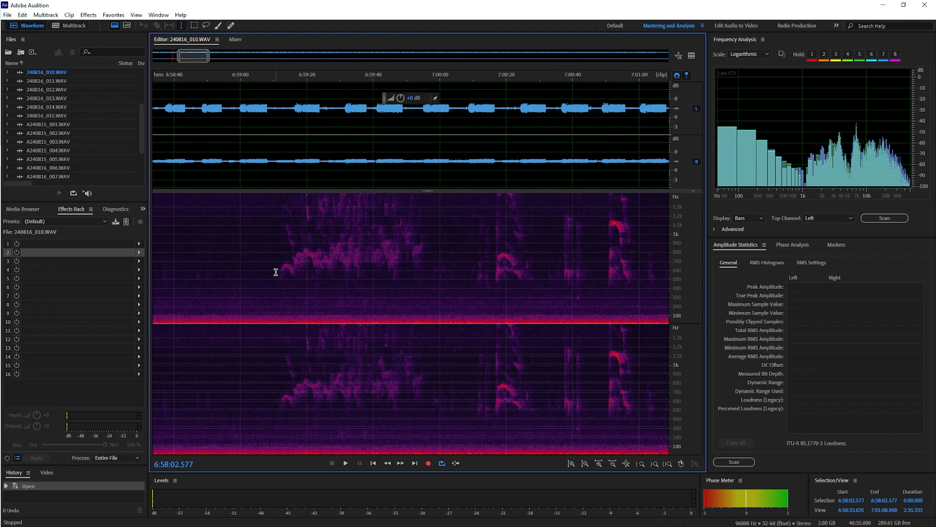
mouse_move(274, 273)
mouse_down()
mouse_move(681, 300)
mouse_move(212, 288)
mouse_move(284, 287)
mouse_up()
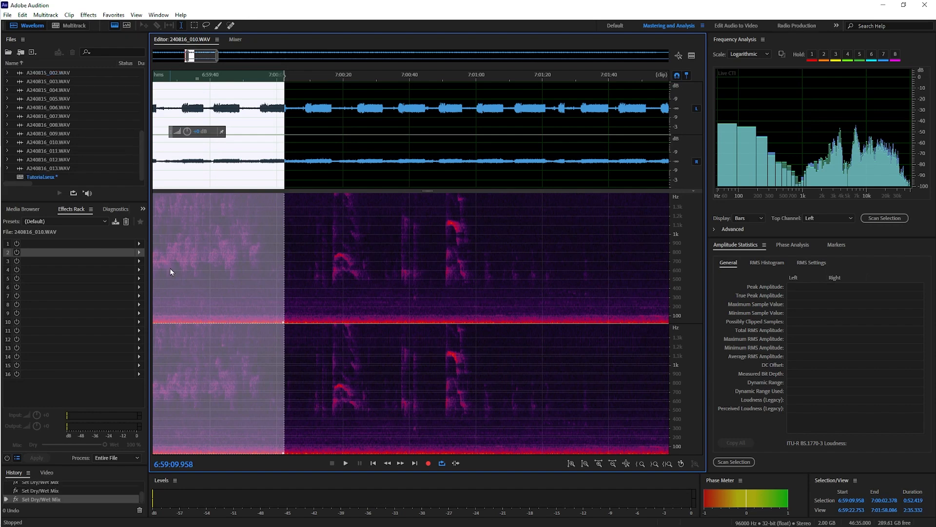
key(0)
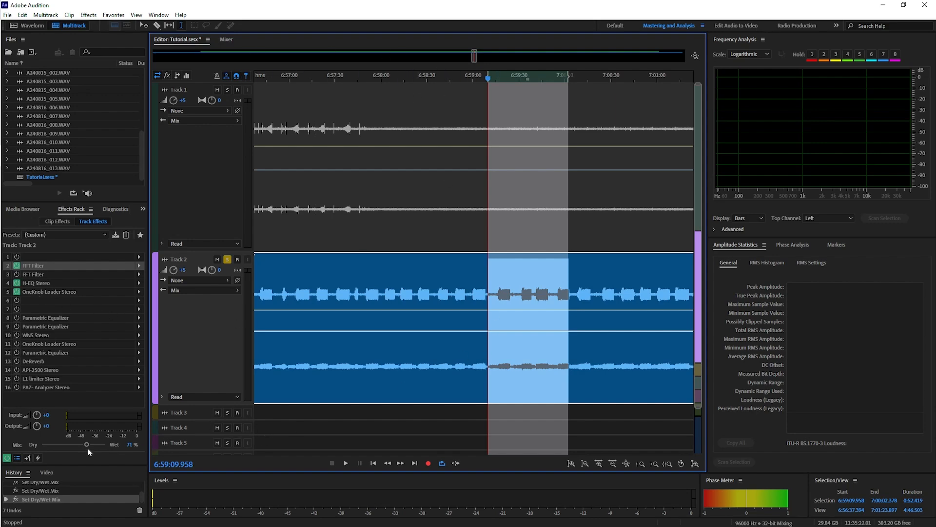
Raise Track 2's effects mix to 100% wet while auditioning the selected call, and stop playback
drag(88, 450, 109, 450)
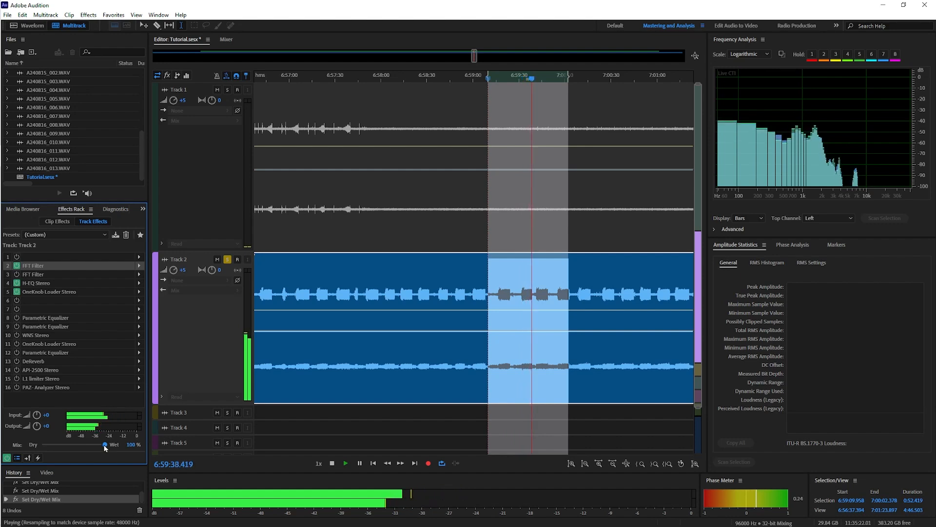
key(space)
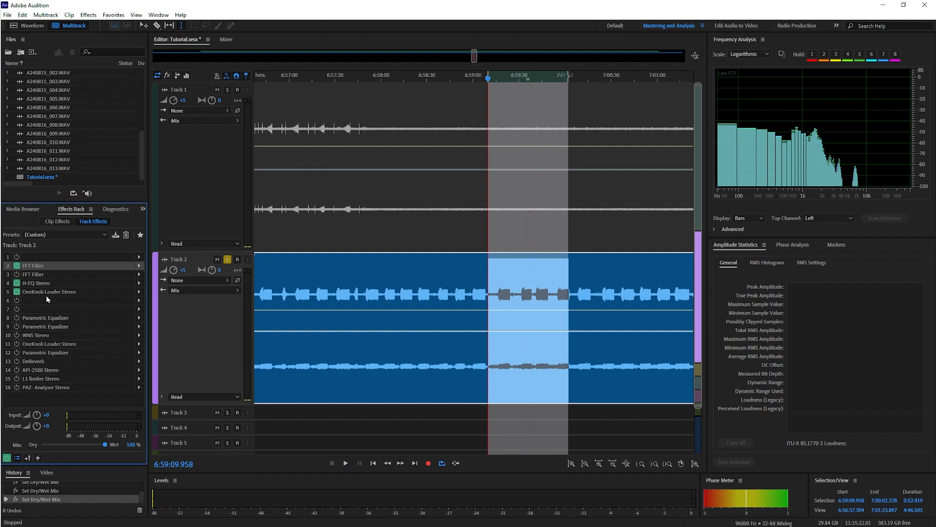
Enable Track 2's DeReverb effect and adjust its amount to 39% by ear while the selected call plays
click(17, 362)
click(139, 363)
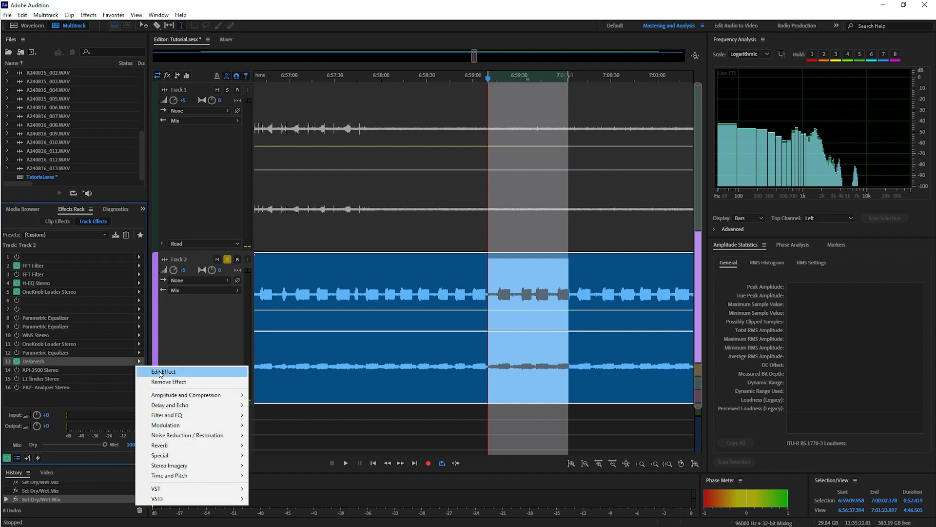
click(161, 372)
drag(443, 168, 229, 146)
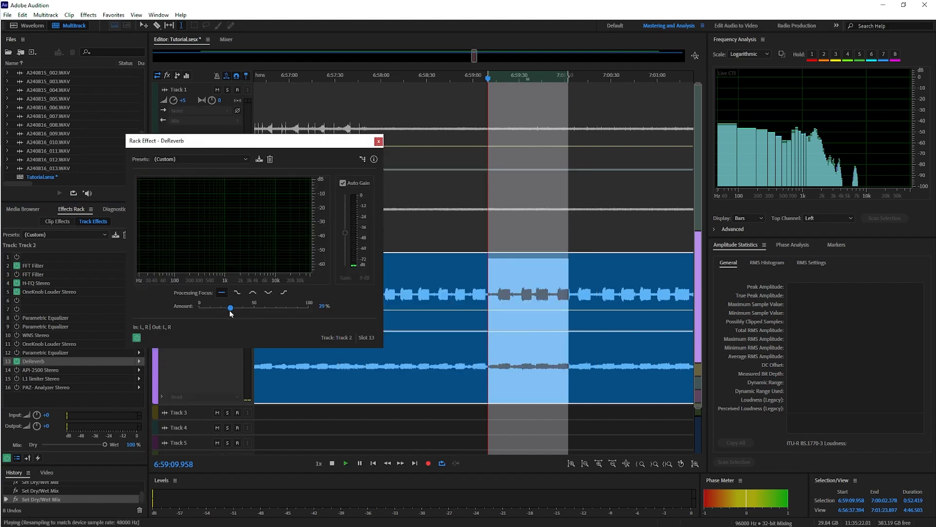
key(space)
mouse_move(231, 311)
mouse_down()
mouse_move(201, 310)
mouse_move(292, 316)
mouse_move(245, 313)
mouse_up()
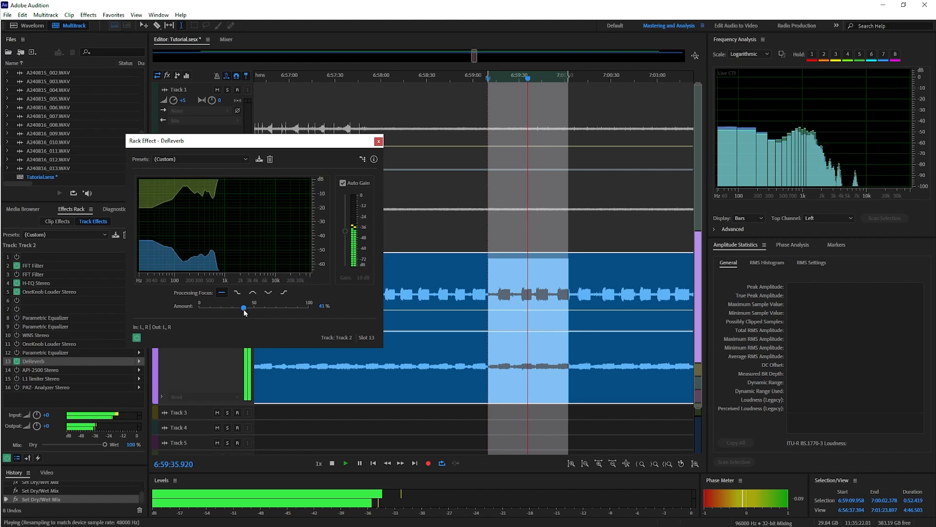
key(space)
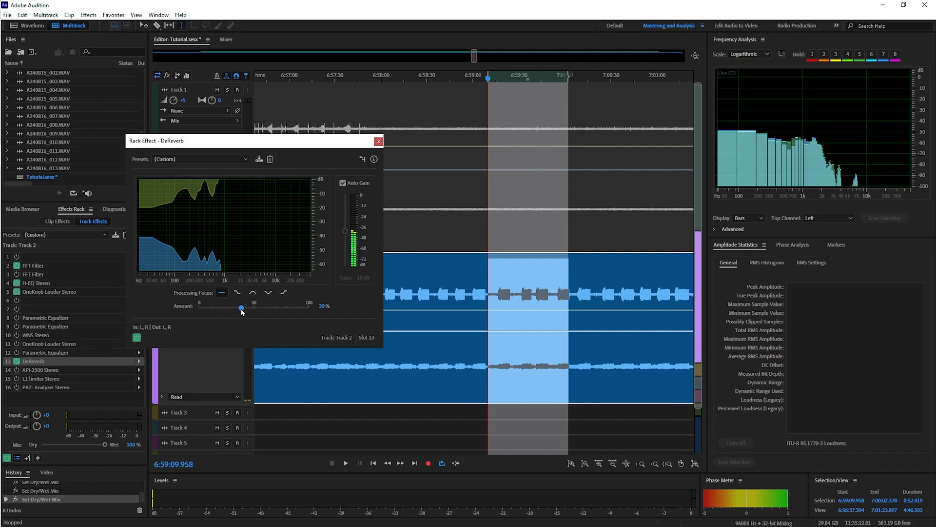
Play the selected call and compare the sound with DeReverb bypassed and re-enabled
key(space)
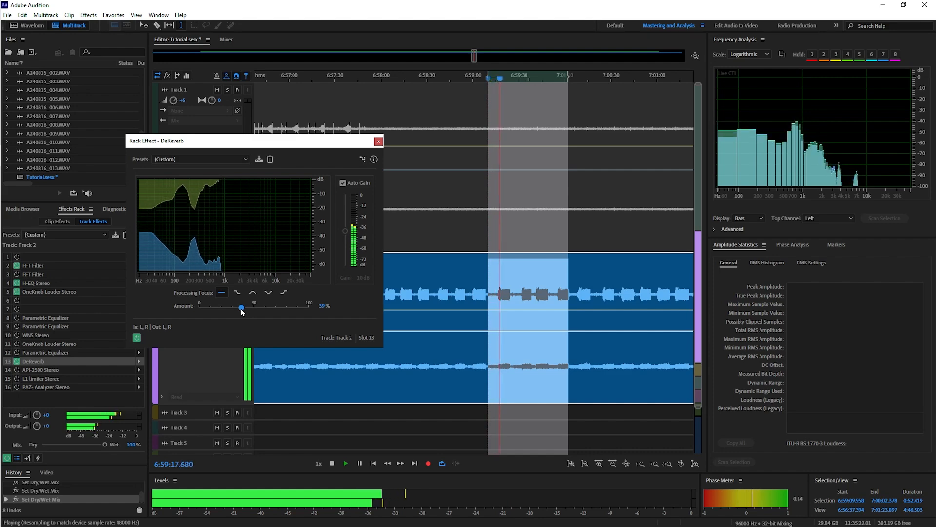
click(139, 340)
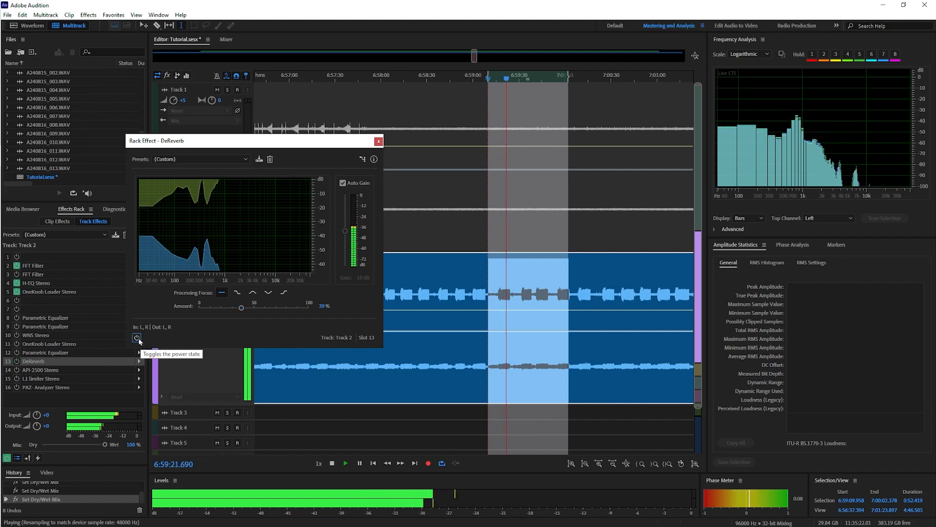
click(138, 338)
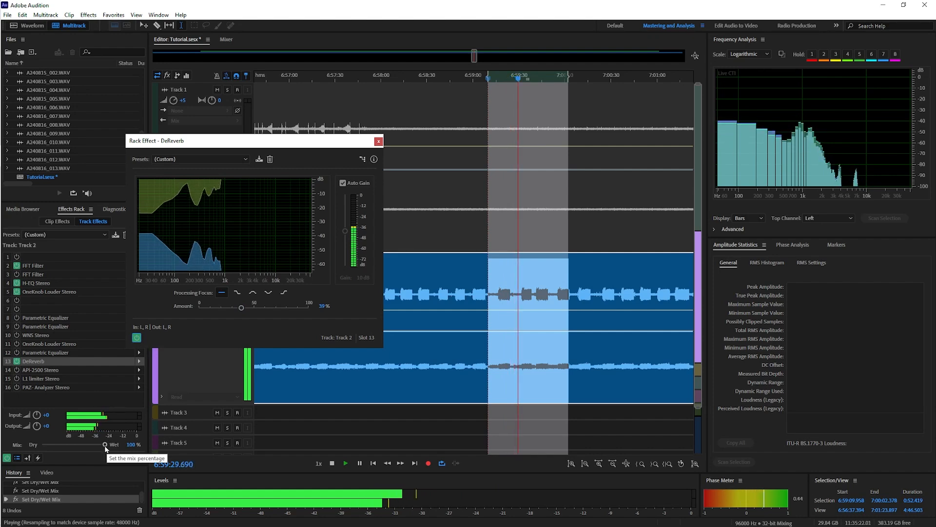
Lower Track 2's effects mix by ear to 77% wet, stop playback, and close the DeReverb settings
drag(106, 445, 88, 448)
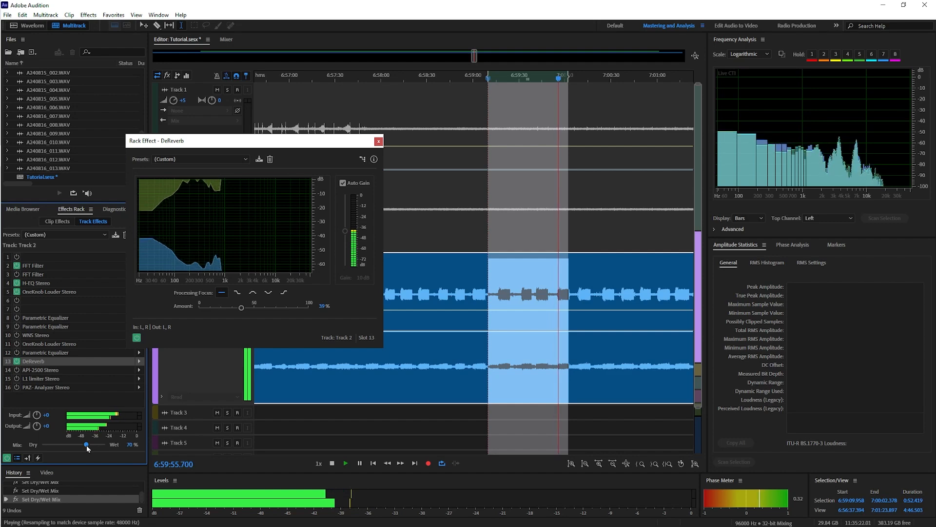
drag(87, 445, 90, 445)
key(space)
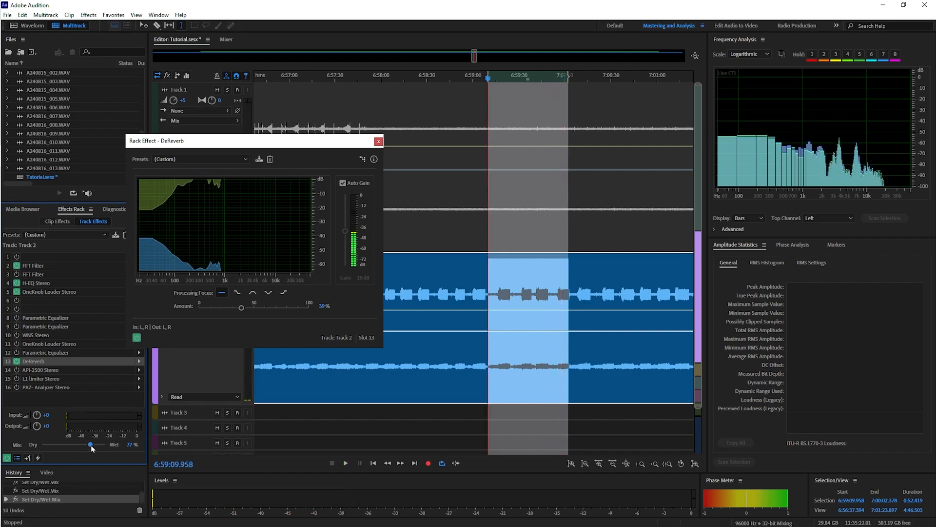
click(379, 141)
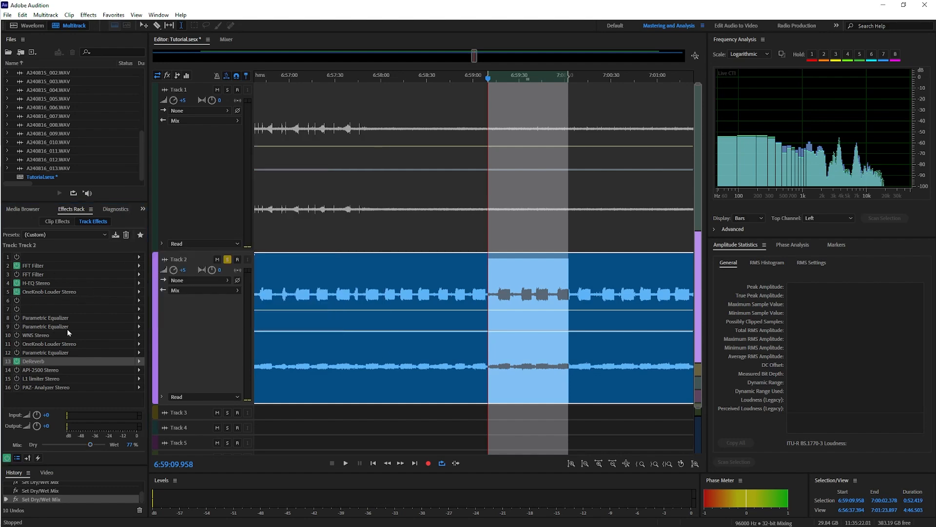
In the waveform editor, select the calls from about 7:00:10 to 7:01:03 and return to the multitrack session
key(9)
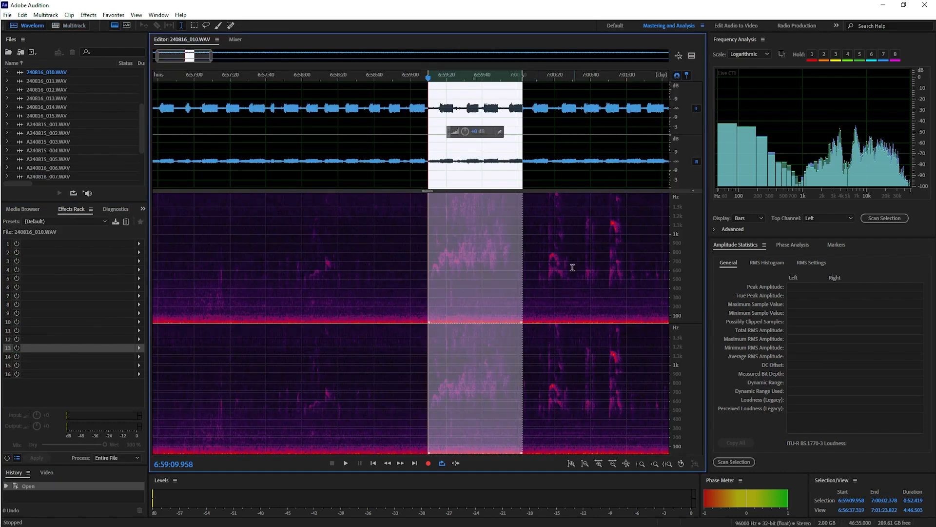
drag(536, 288, 631, 297)
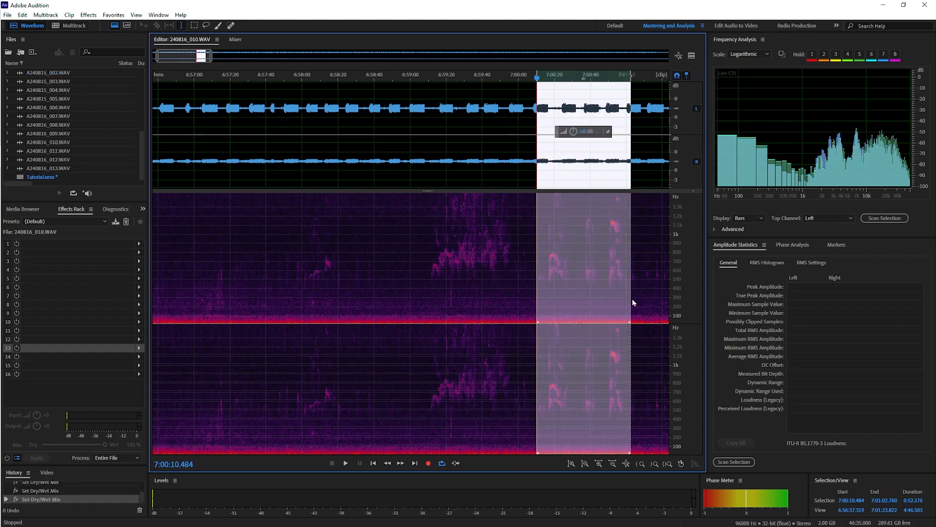
key(8)
Audition the selected calls through Track 2's effects, extend the selection's start back to about 7:00:08, and play it again
key(space)
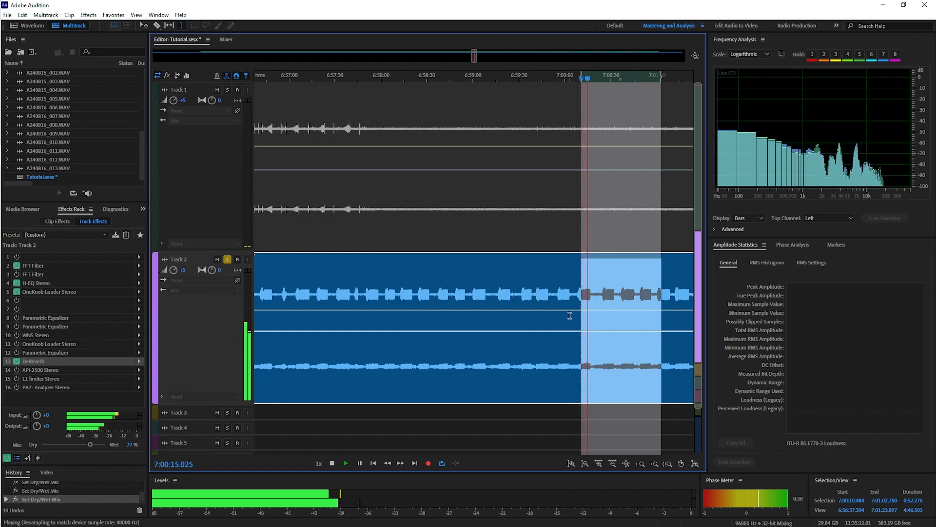
key(space)
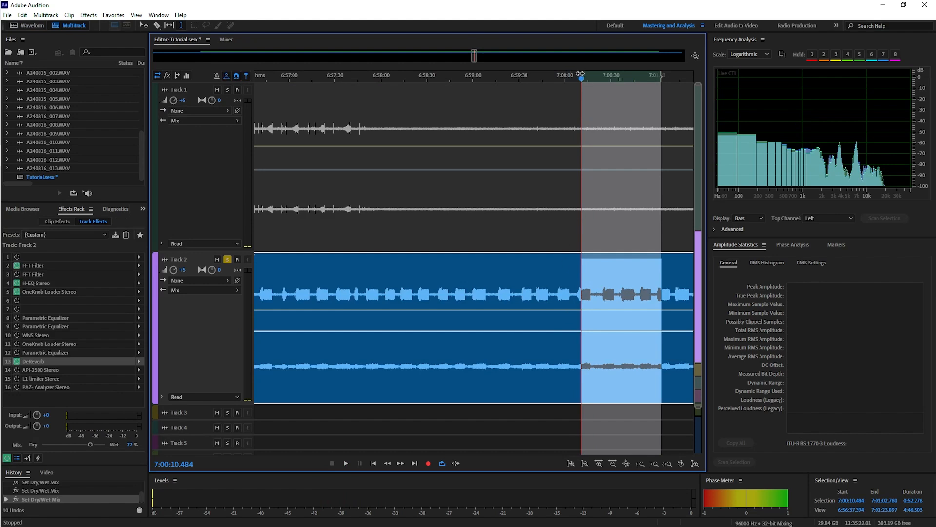
drag(580, 73, 576, 76)
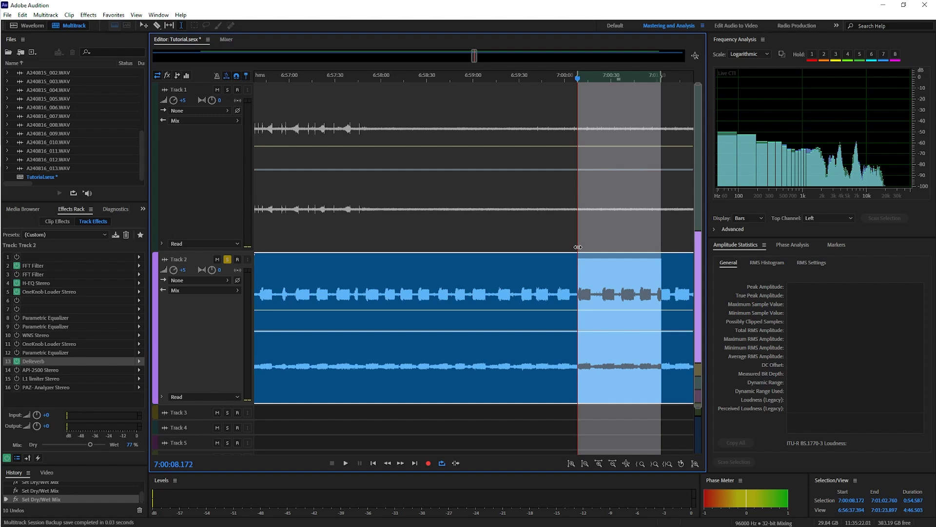
key(space)
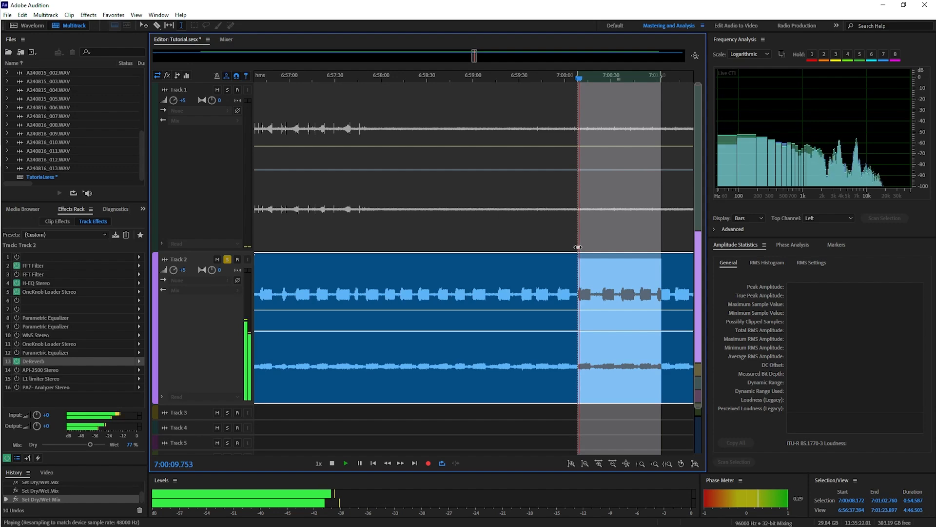
Extend the selection's start back to about 7:00:03 and audition the calls repeatedly through Track 2's effects
key(space)
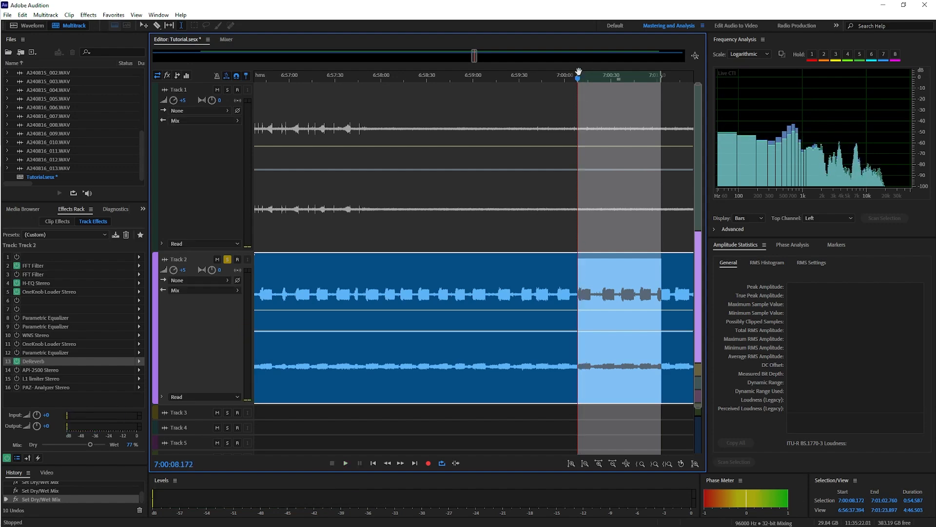
drag(578, 75, 570, 76)
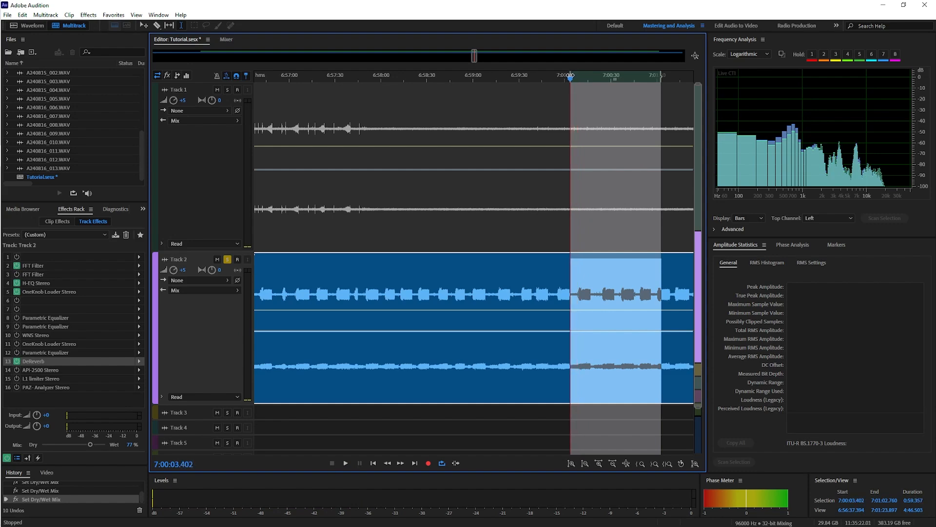
key(space)
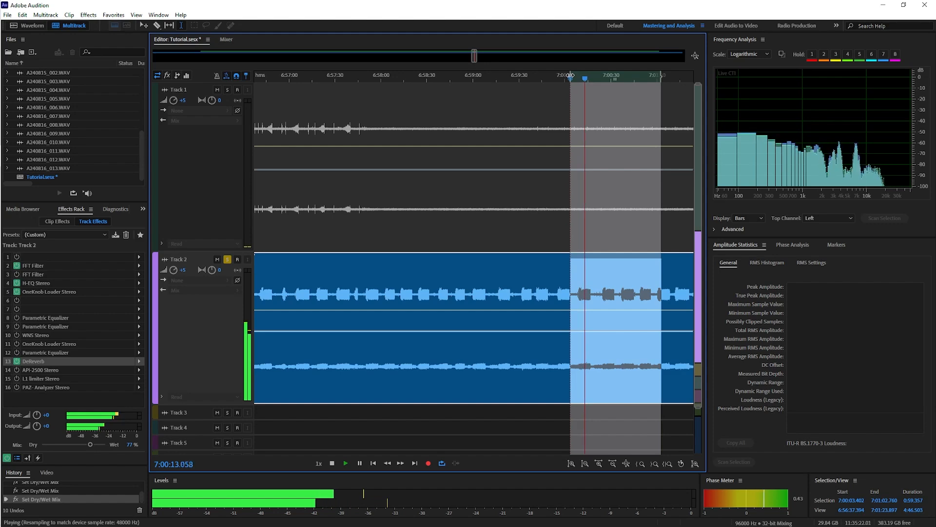
key(space)
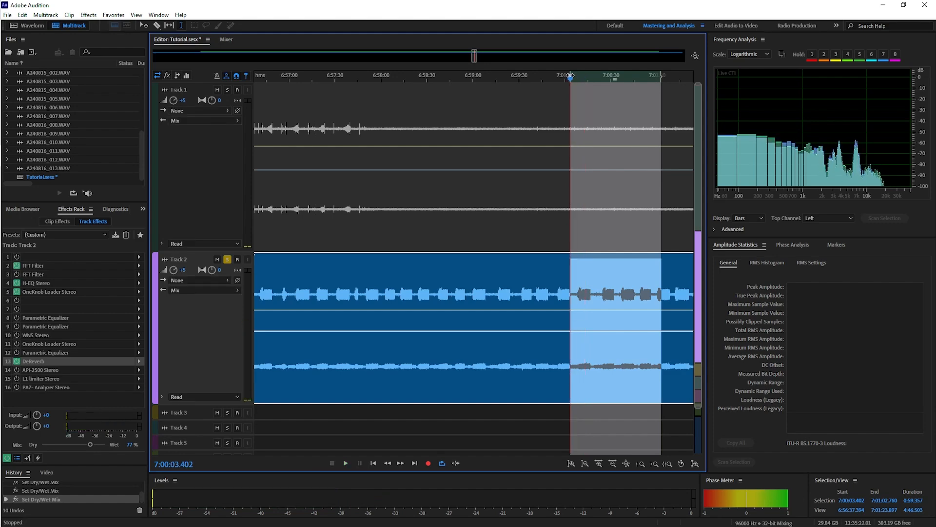
key(space)
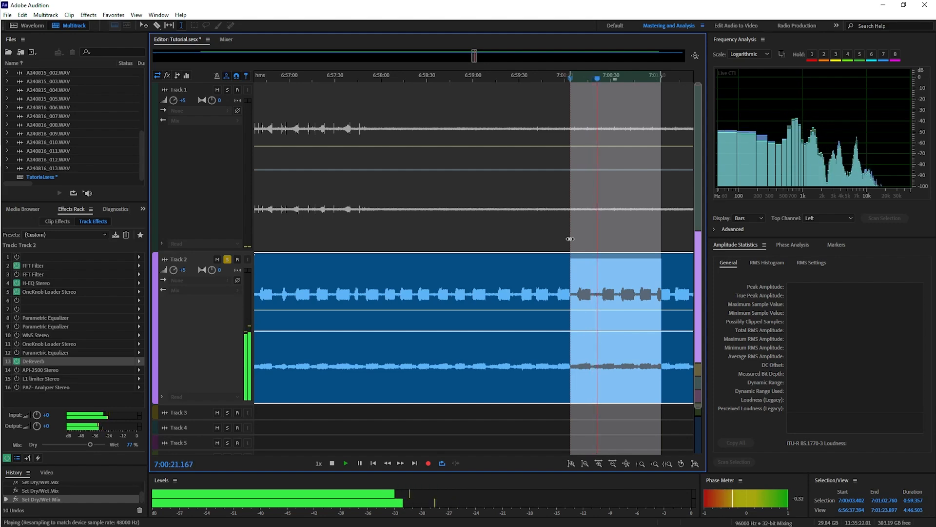
key(space)
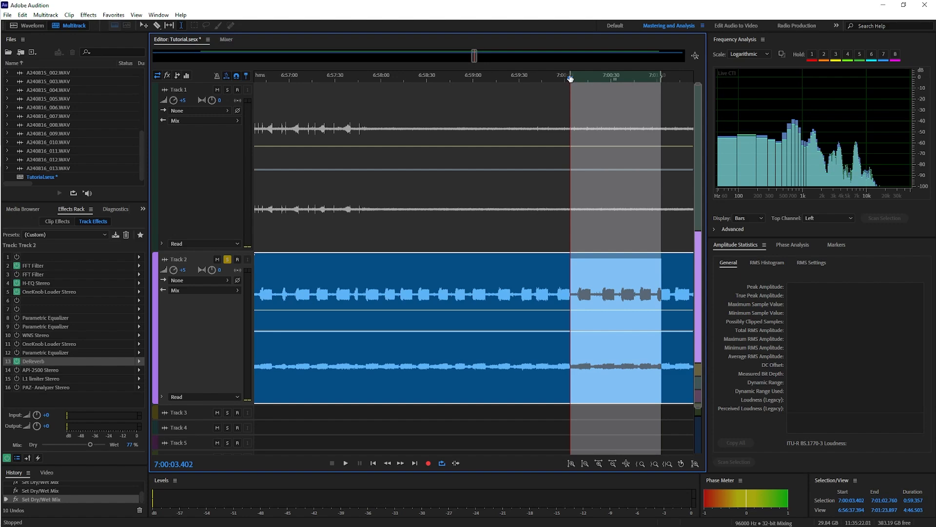
Extend the selection's start back to about 6:59:52 and listen to the longer passage twice
drag(571, 75, 554, 76)
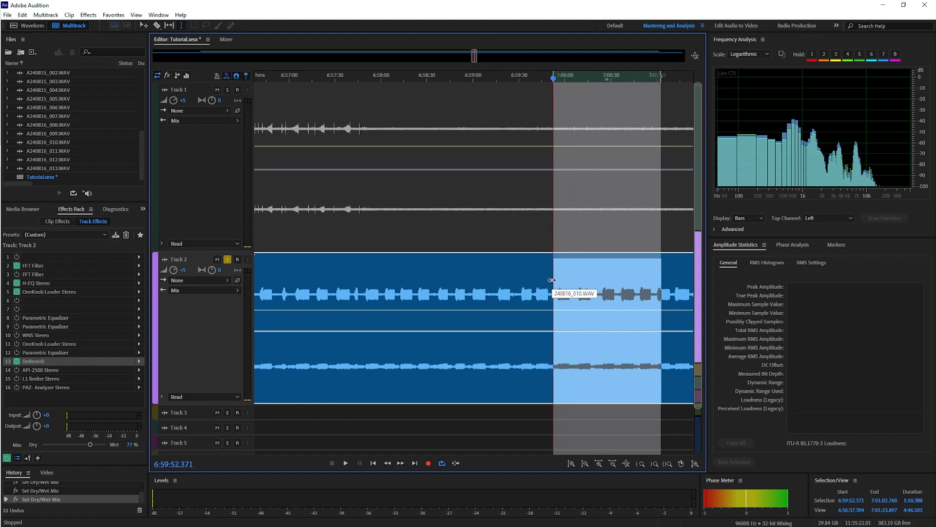
key(space)
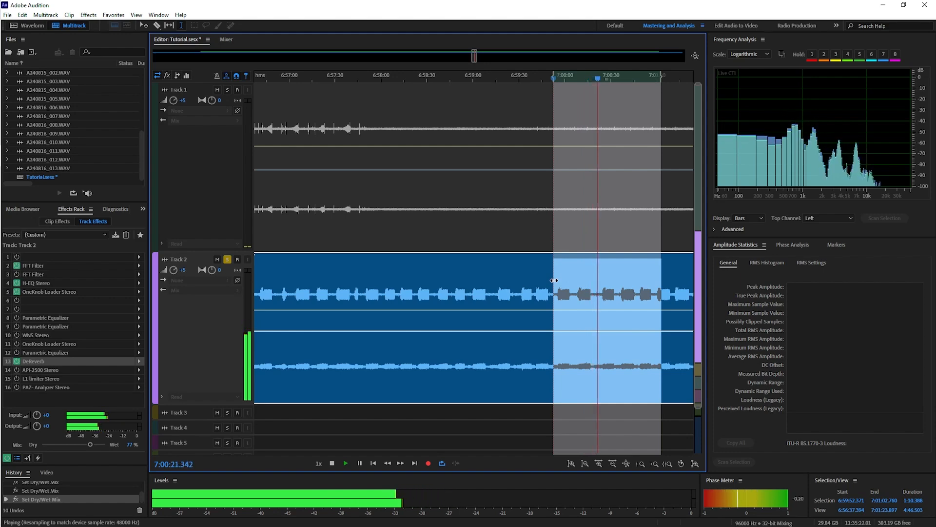
key(space)
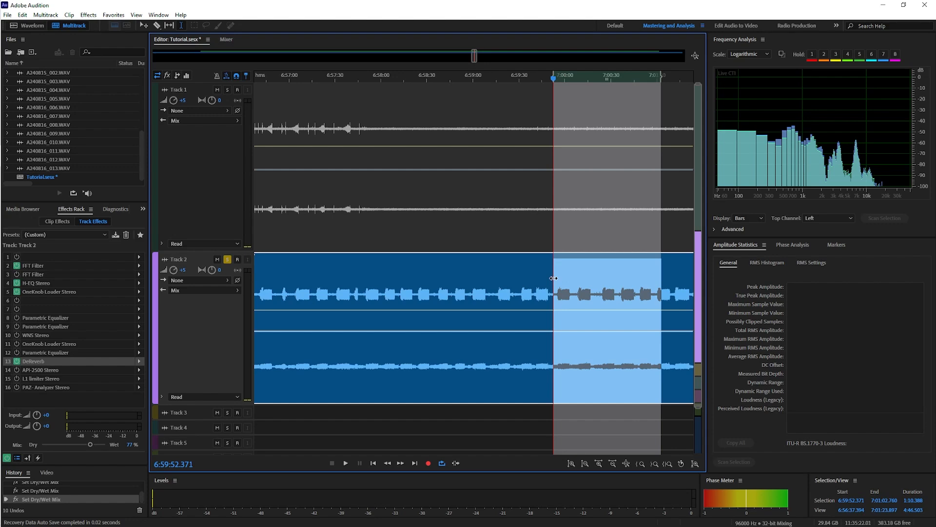
key(space)
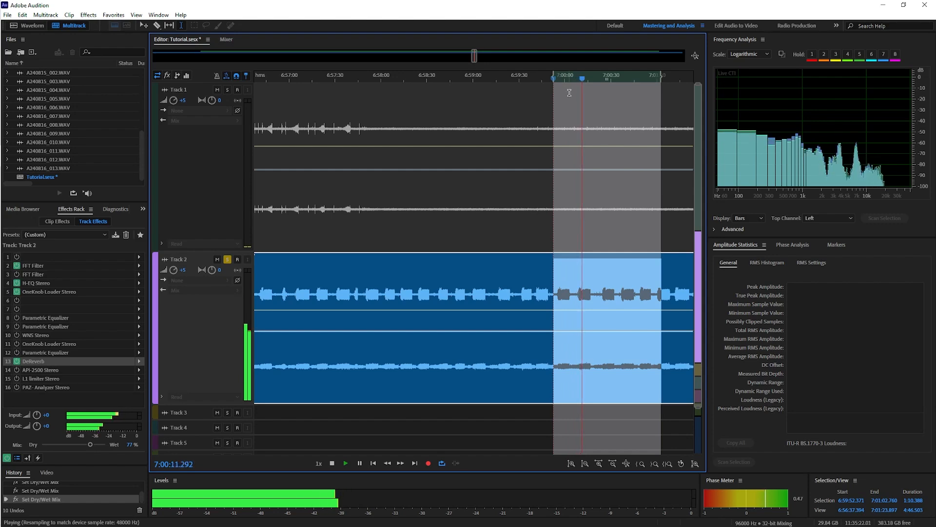
During playback, move the selection's start to about 7:00:03 and its end to about 7:01:12, then stop after listening
drag(553, 77, 569, 76)
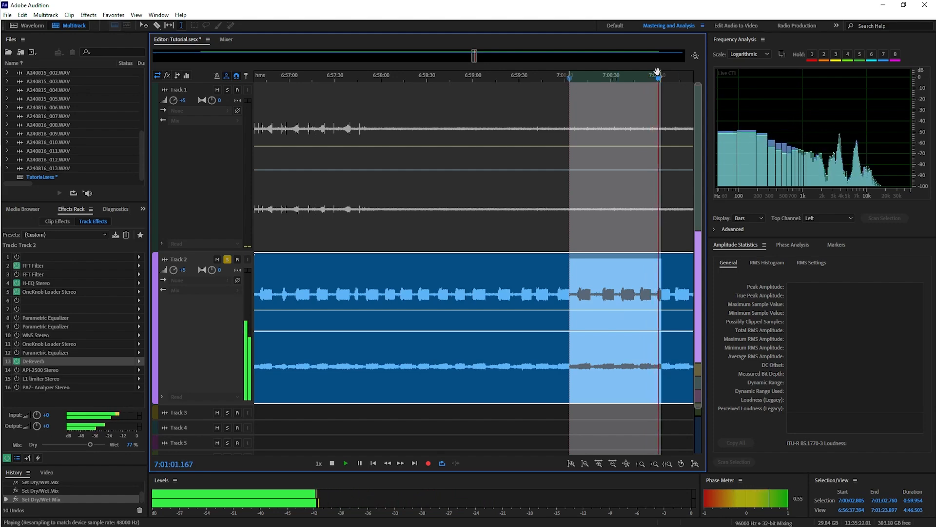
drag(660, 75, 675, 75)
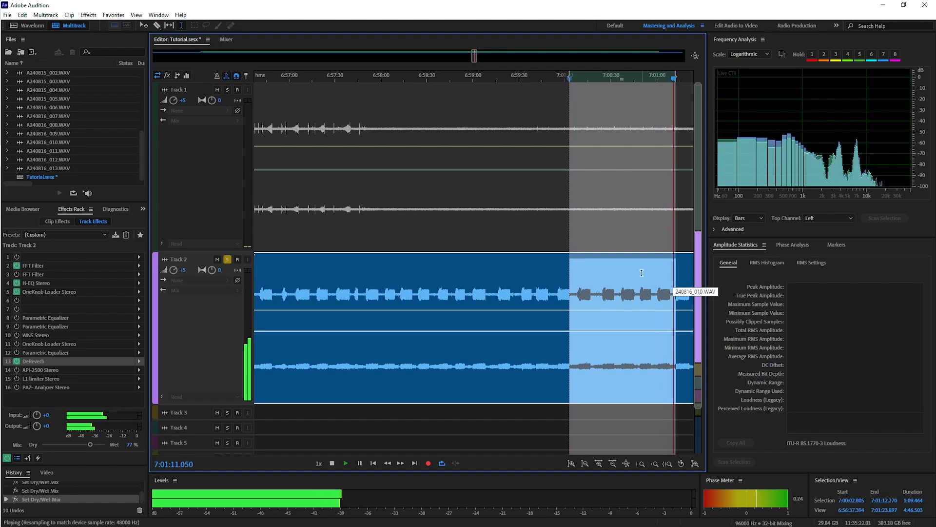
key(space)
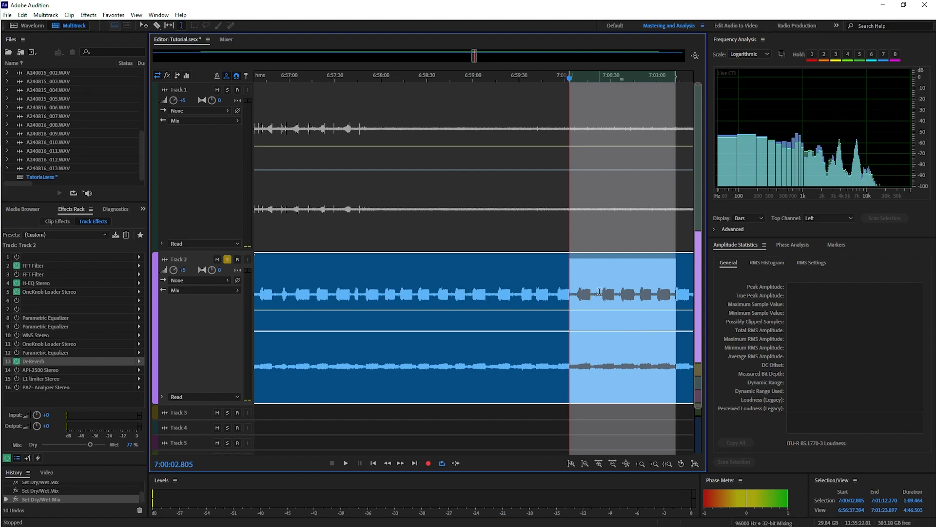
In the waveform editor of 240816_010.WAV, select the faint calls from about 7:02:00 to 7:02:33 and return to the multitrack session
double_click(600, 292)
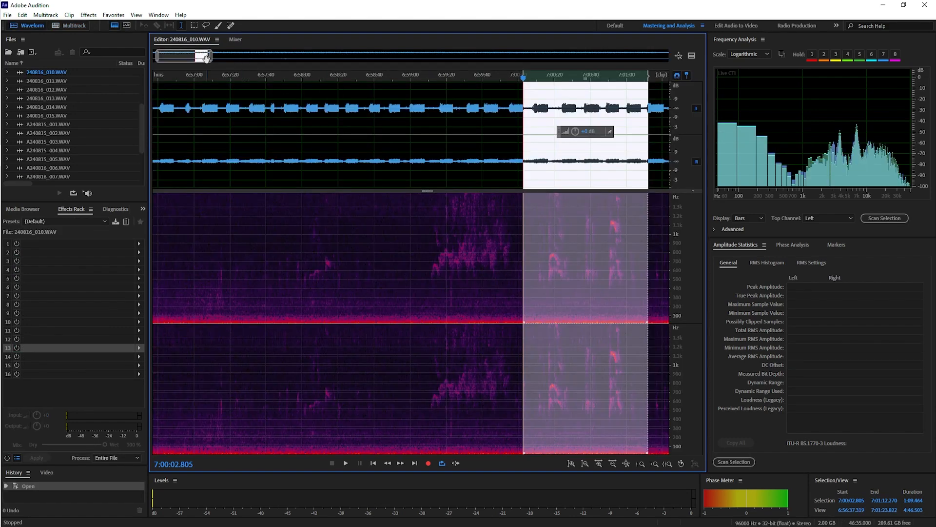
drag(199, 56, 224, 57)
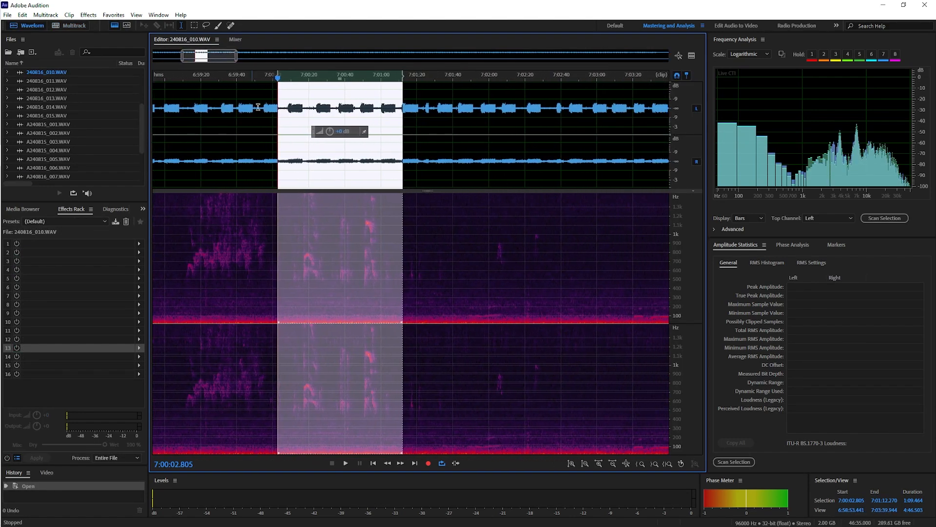
click(411, 287)
key(space)
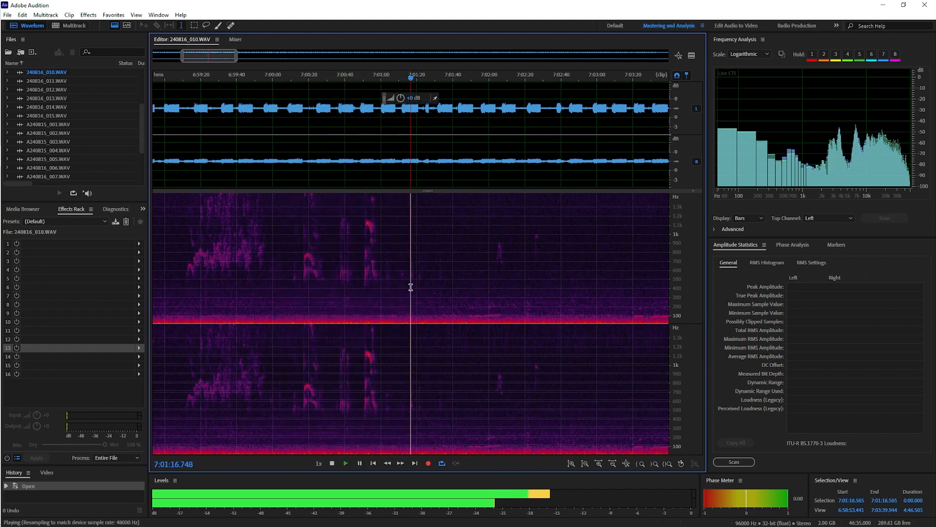
key(space)
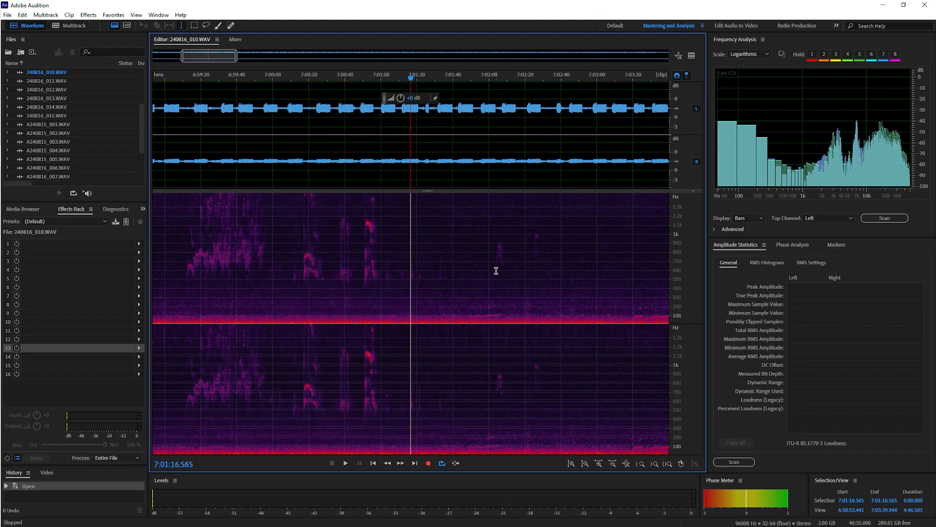
key(ctrl+a)
click(490, 268)
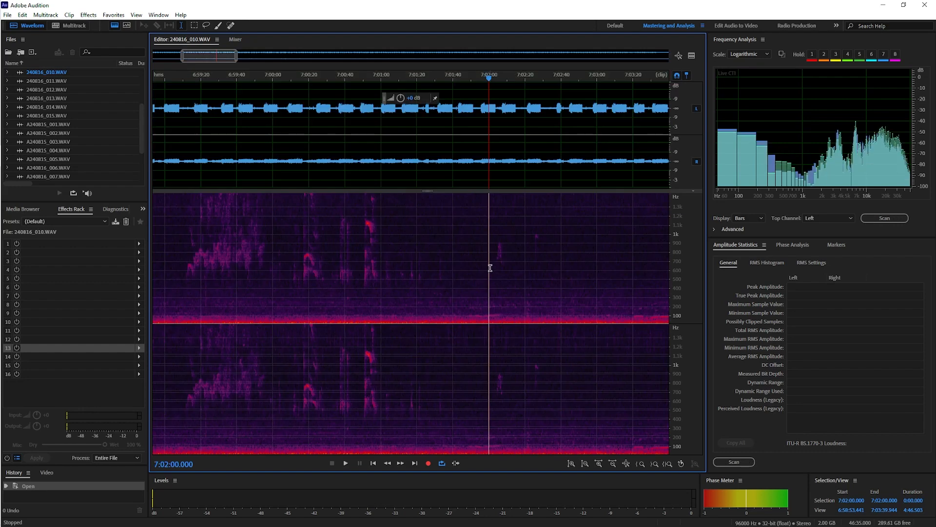
drag(491, 268, 548, 272)
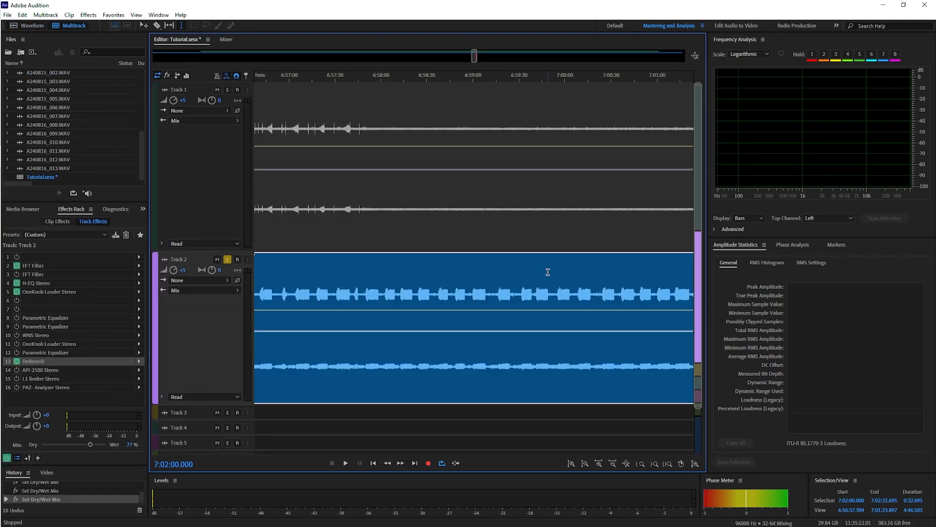
While auditioning the new selection, raise Track 2's effects mix to 94% wet and enable the second FFT Filter
key(space)
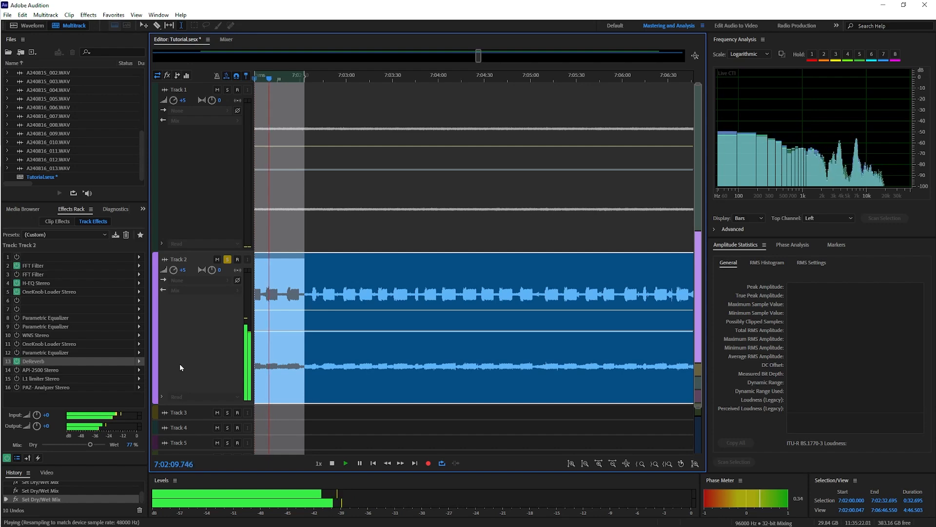
drag(90, 450, 102, 447)
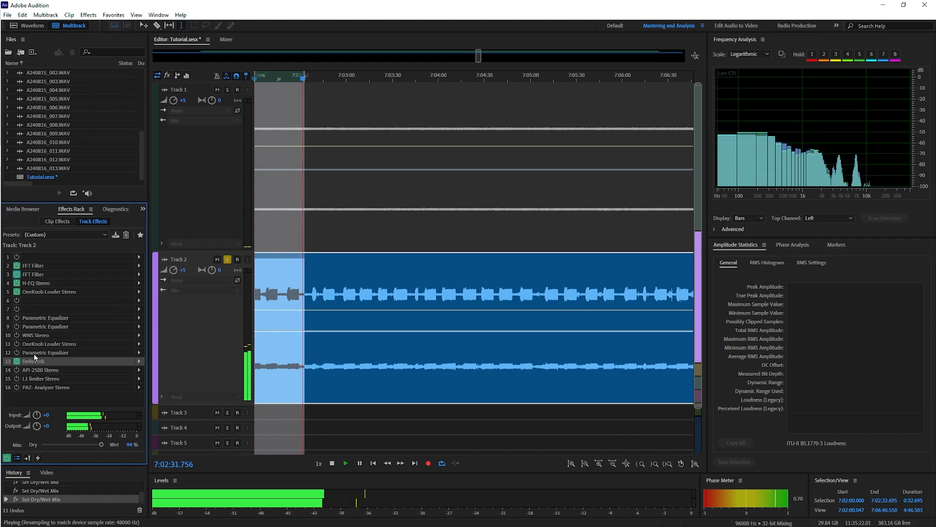
key(space)
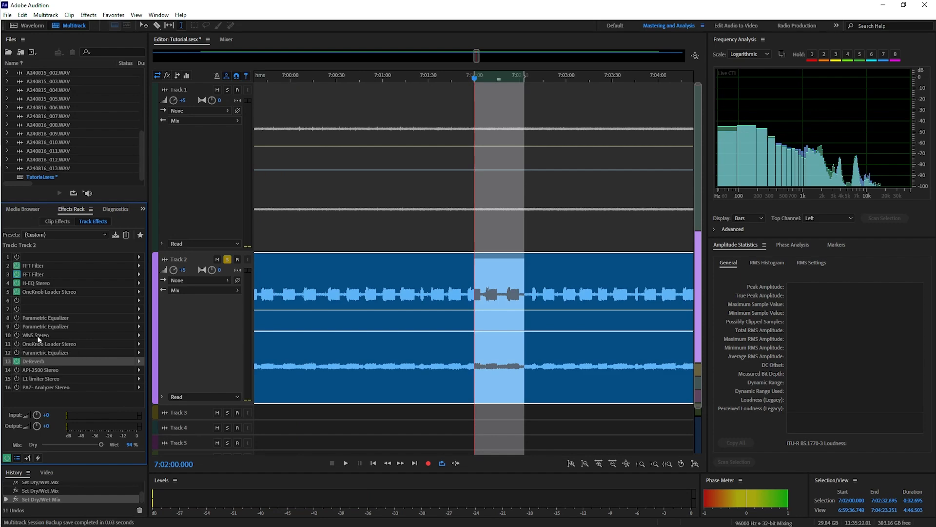
Open the WNS Stereo noise suppressor in slot 10 of Track 2's rack, enable it, and play the selection
click(139, 337)
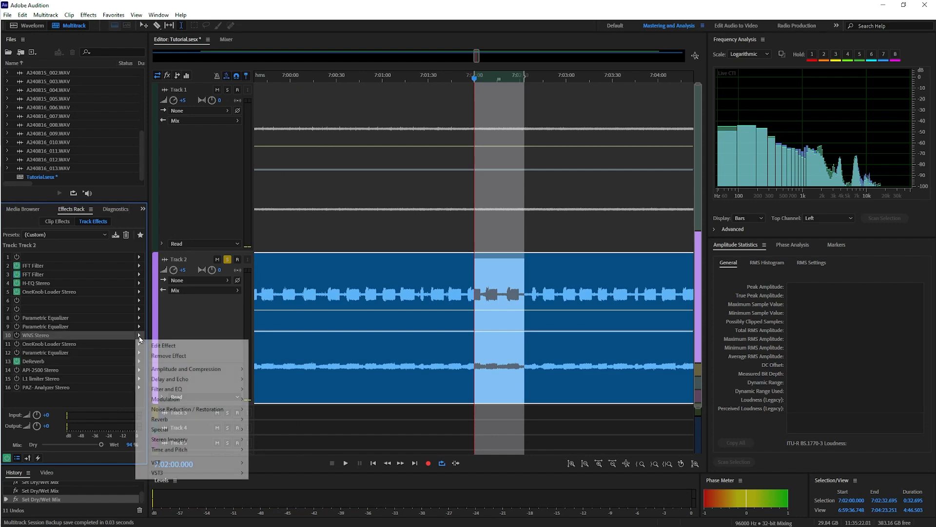
click(173, 347)
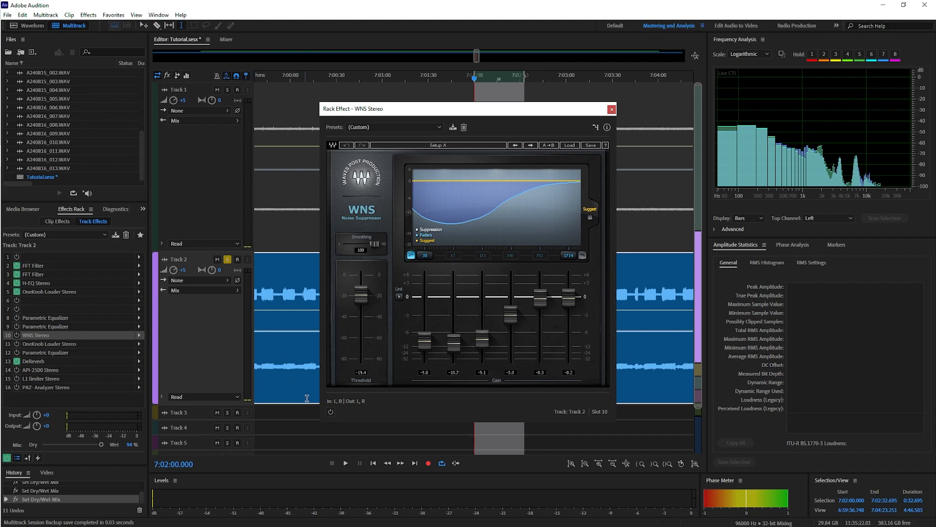
click(330, 412)
key(space)
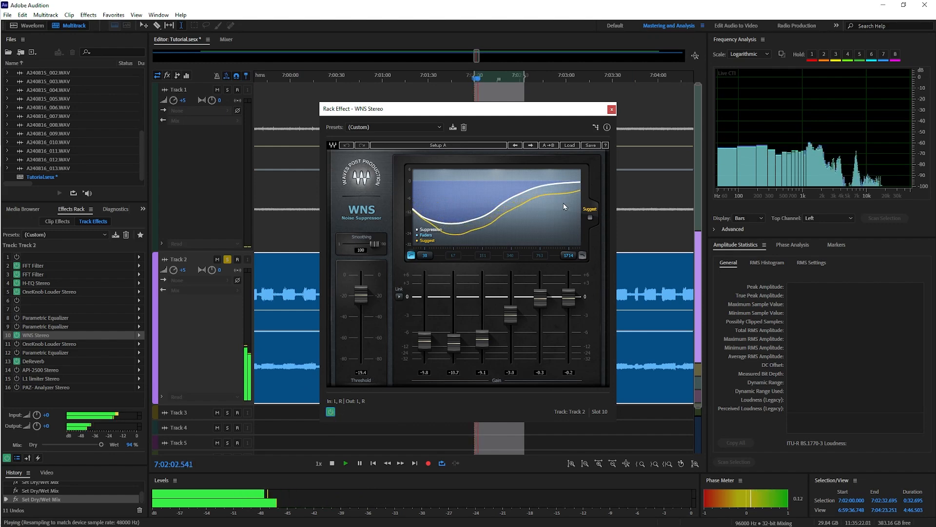
Apply the suggested WNS band gains, raise the fifth band's fader to just above 0, and replay the selection
click(590, 217)
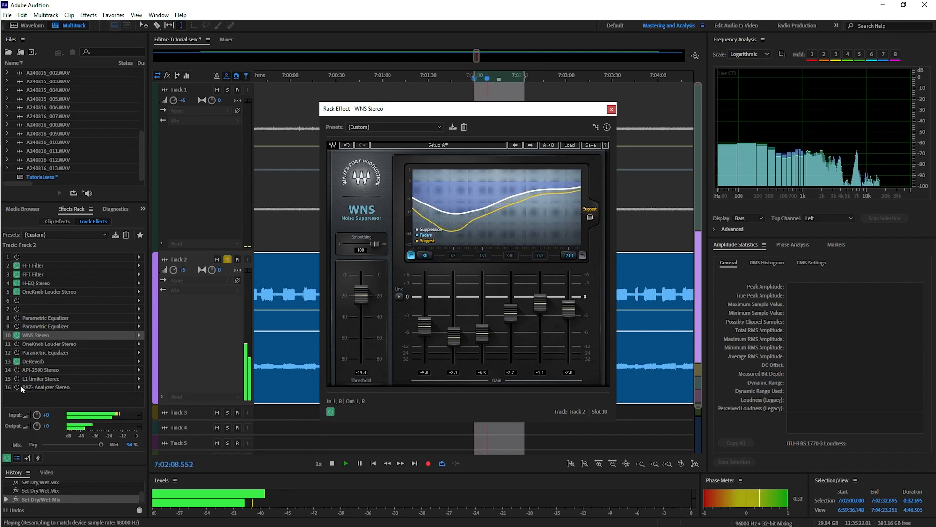
click(17, 361)
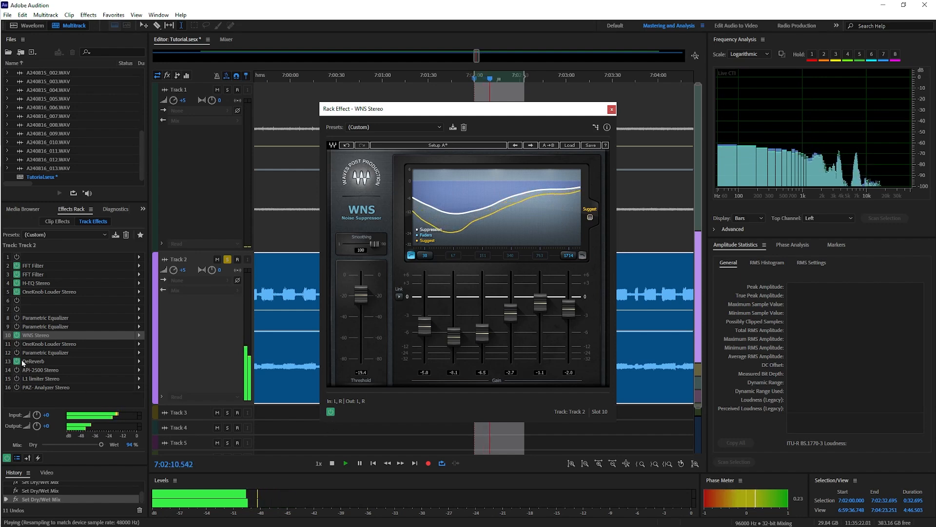
key(space)
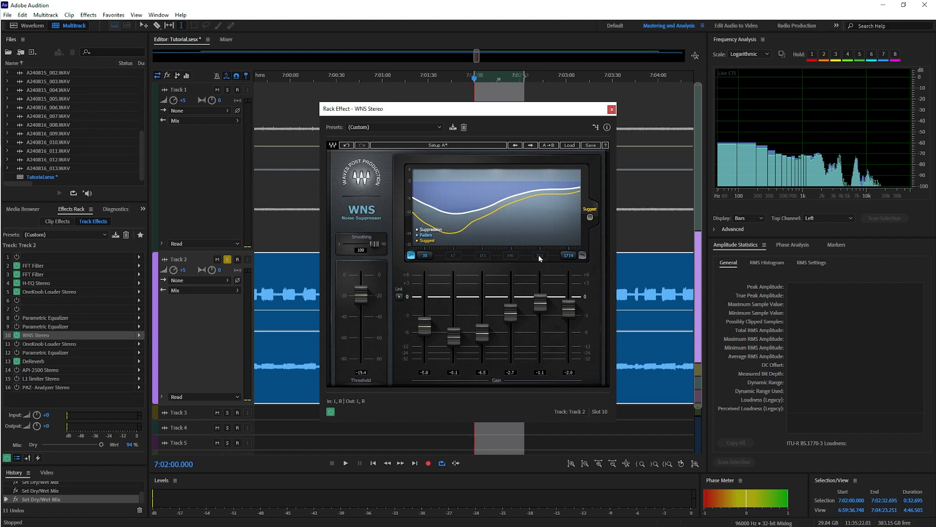
drag(543, 310, 542, 295)
key(space)
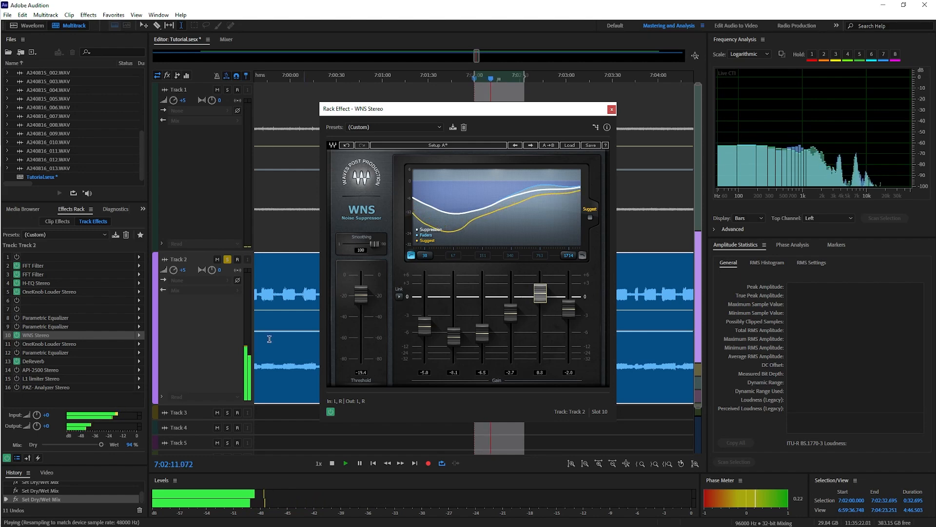
Enable OneKnob Louder in slot 11 and set its knob to 1.8, then close its settings
click(17, 345)
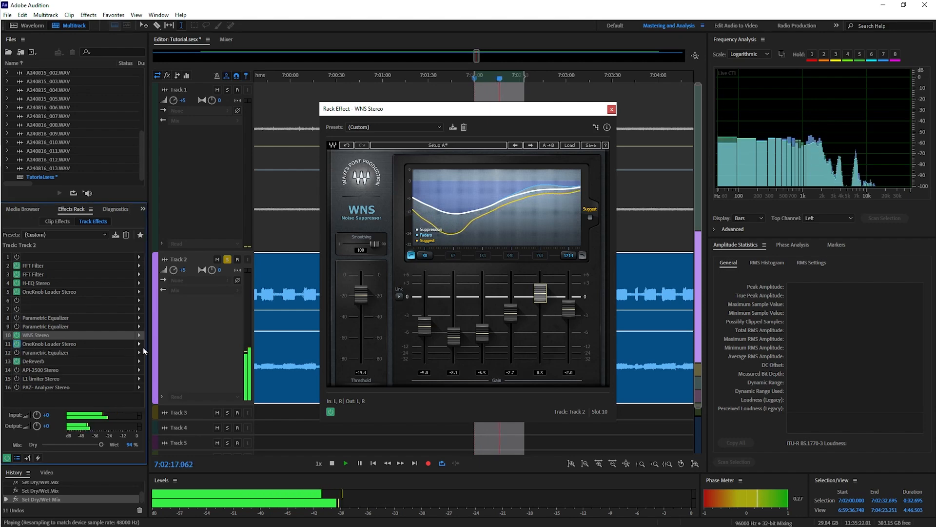
click(139, 345)
click(163, 355)
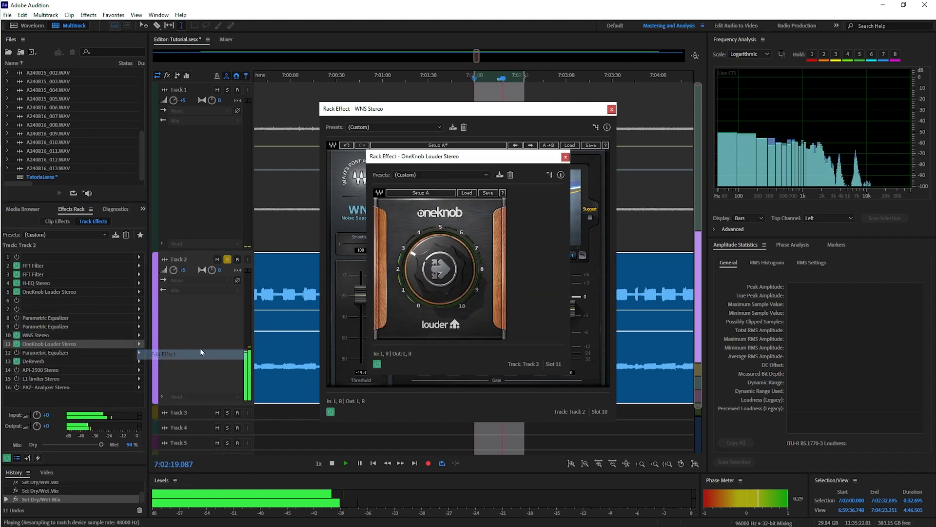
drag(441, 267, 441, 275)
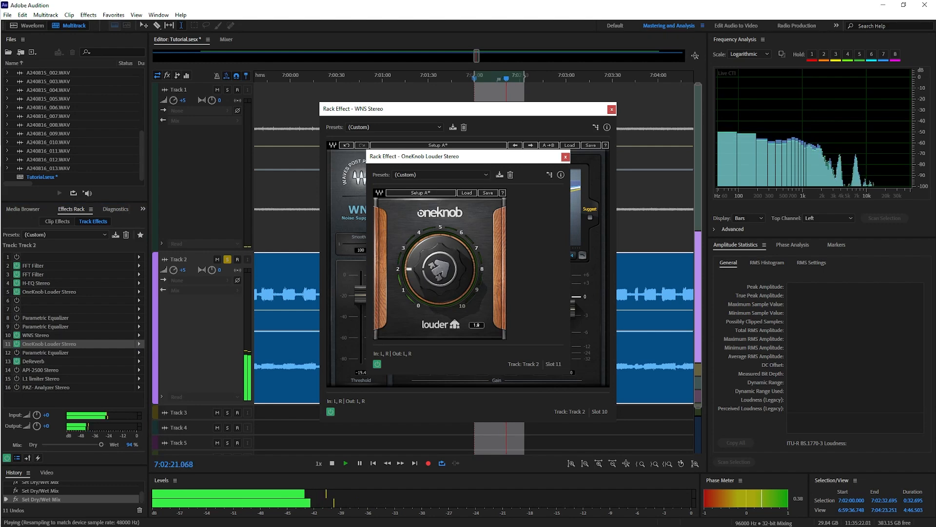
click(565, 157)
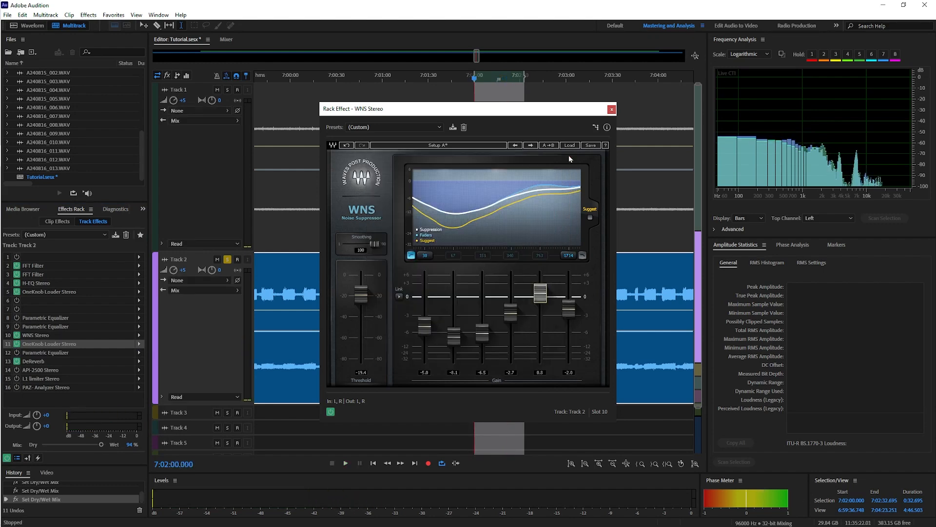
Close the WNS settings and lower Track 2's effects mix to 87% wet while the selection plays
click(611, 109)
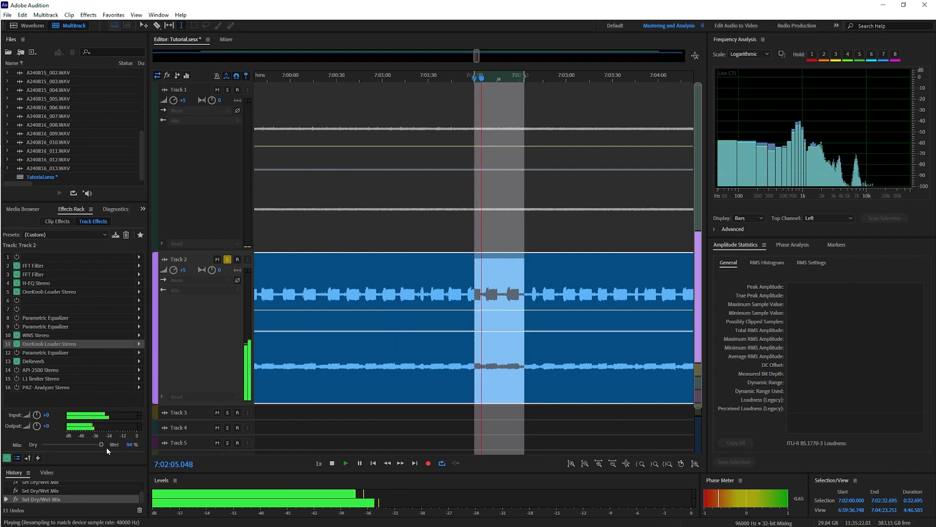
drag(101, 446, 97, 446)
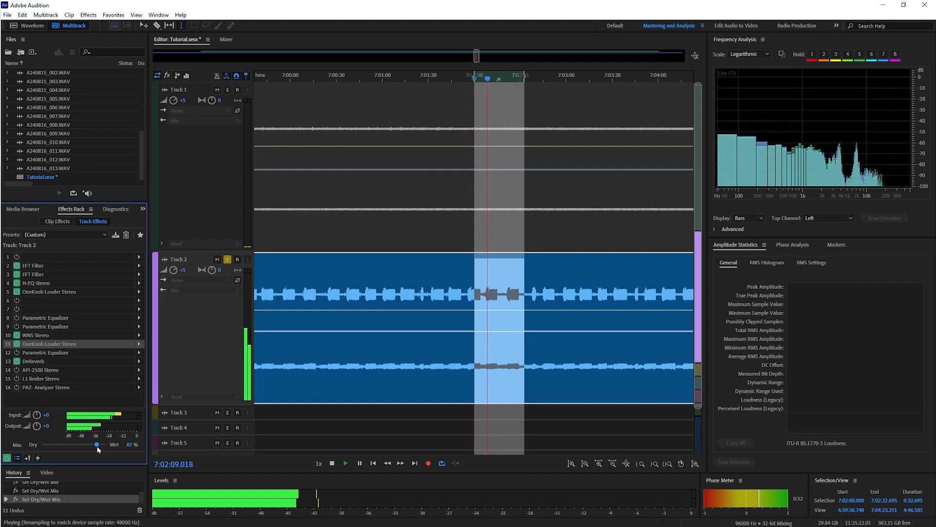
Replay the selection and examine the Parametric Equalizer settings in slots 8 and 9 of Track 2's rack
key(space)
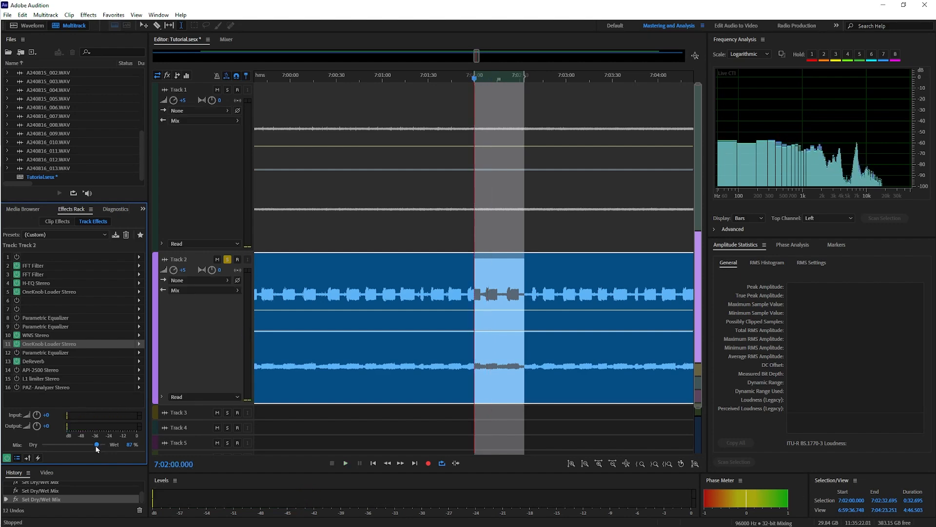
key(space)
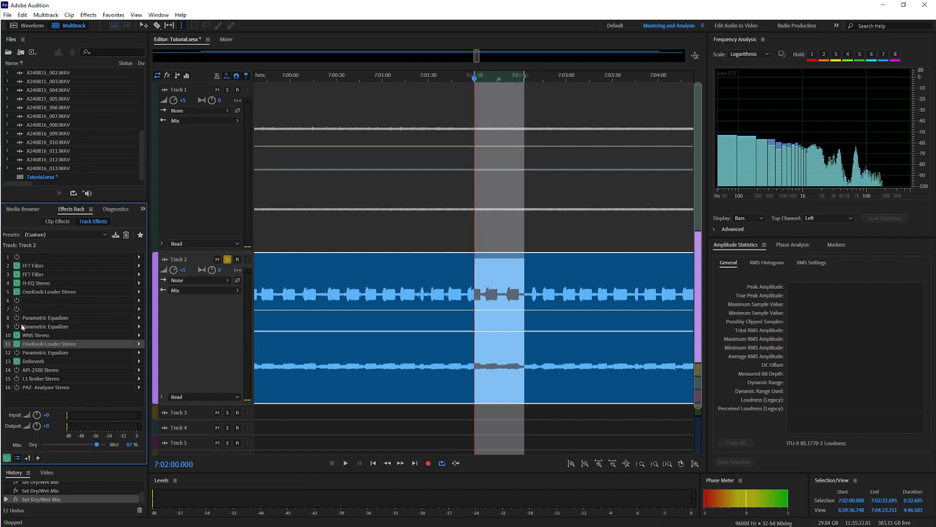
click(139, 318)
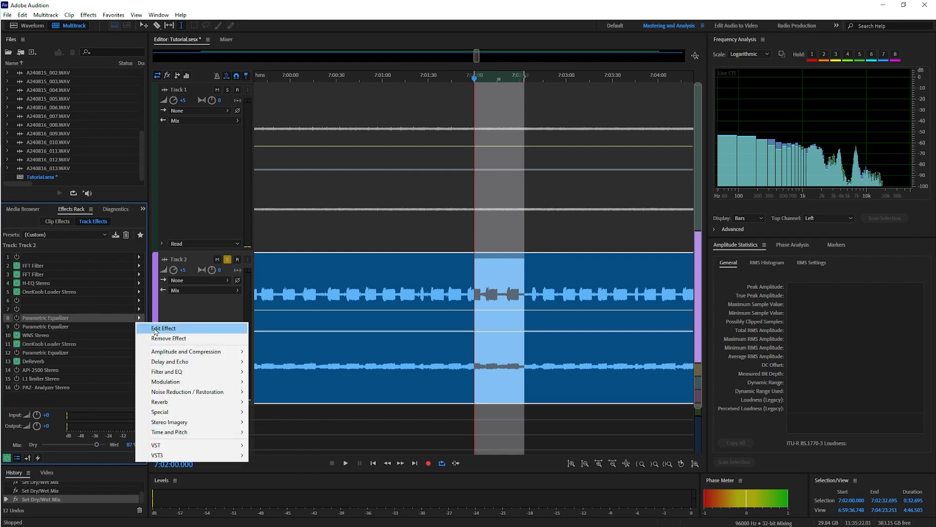
click(156, 329)
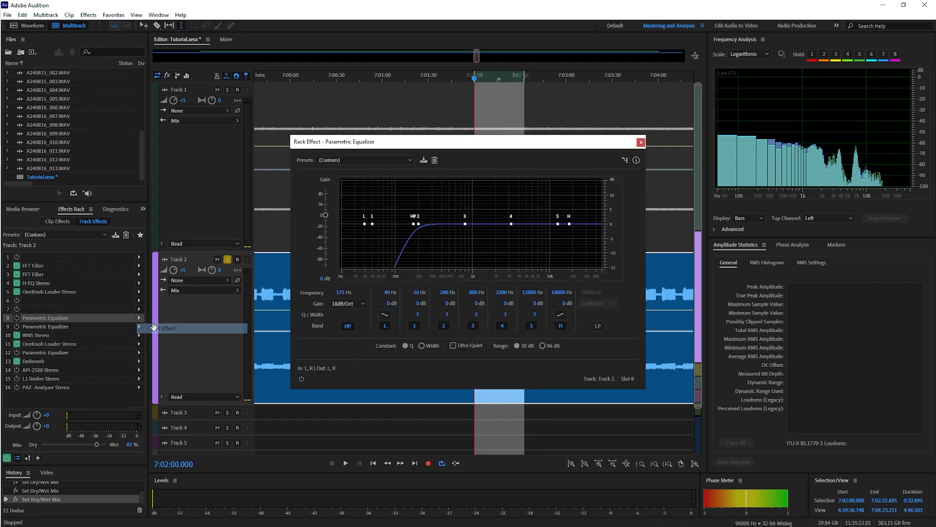
click(641, 142)
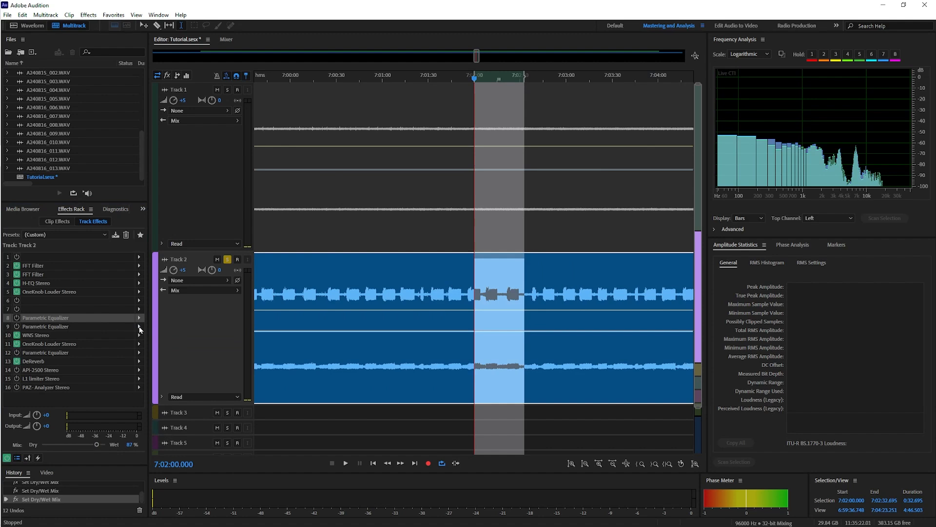
click(139, 327)
click(154, 335)
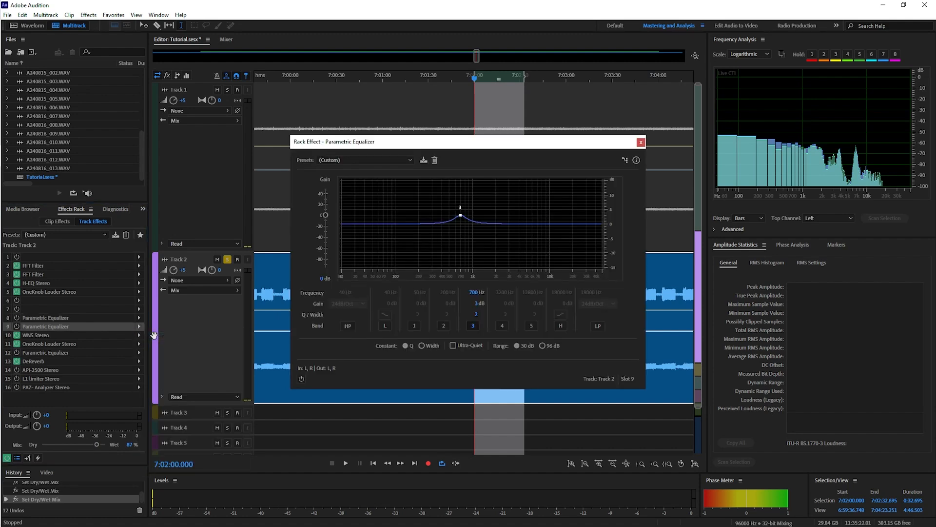
click(641, 142)
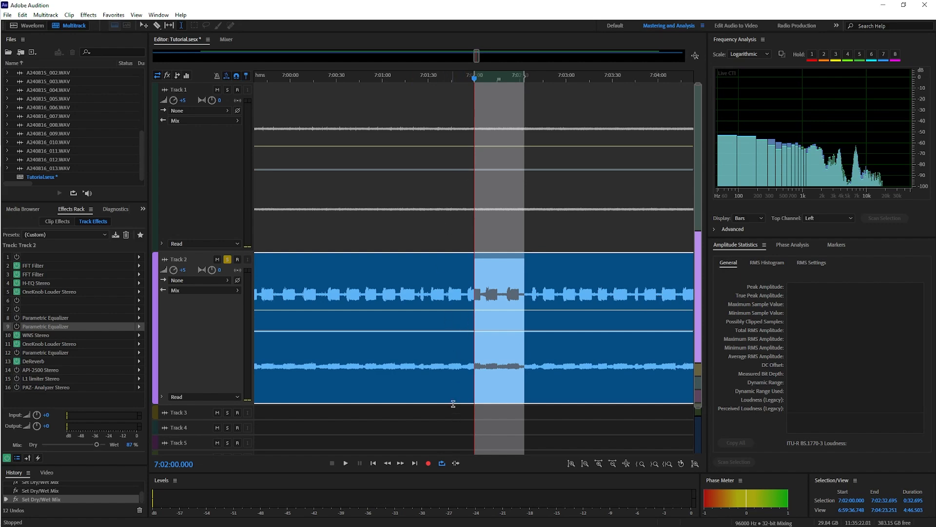
Open Track 2's clip in the waveform editor and place the playhead just before the first faint call, at about 7:02:03
double_click(454, 338)
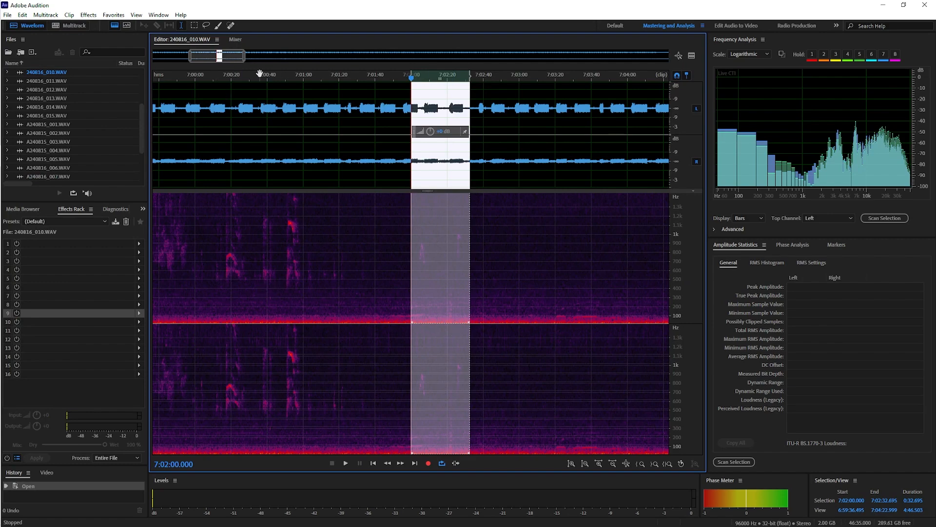
drag(244, 56, 219, 59)
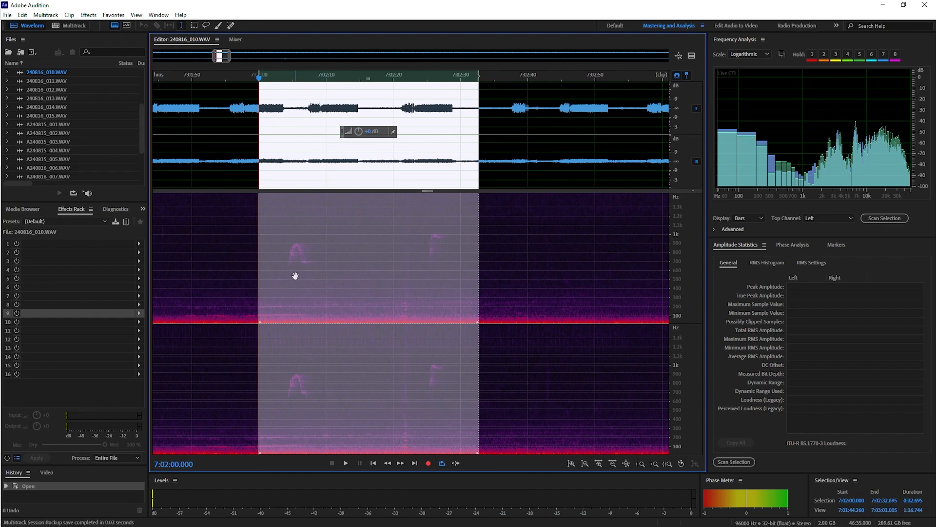
click(246, 275)
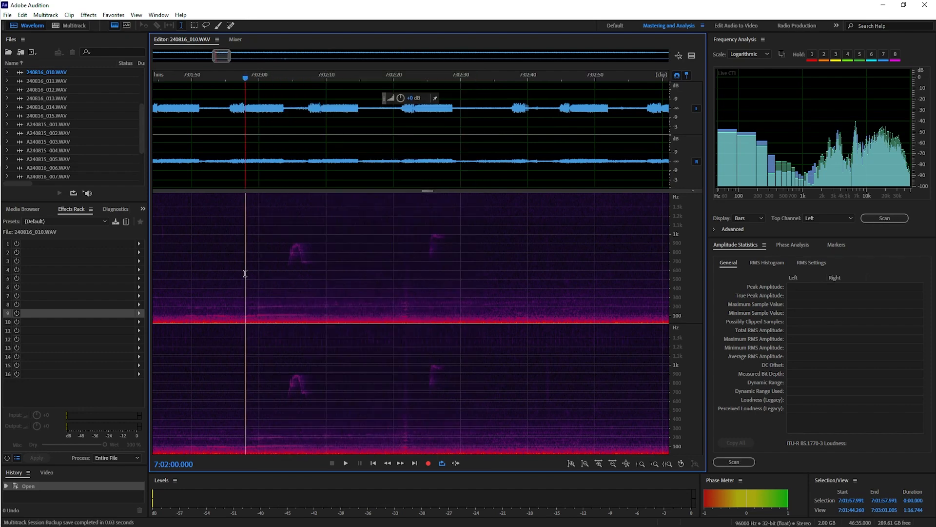
click(281, 271)
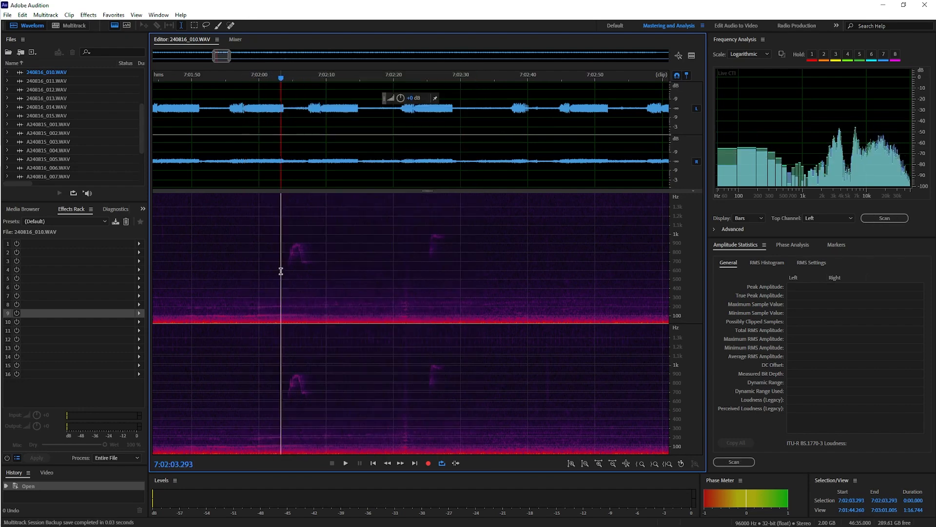